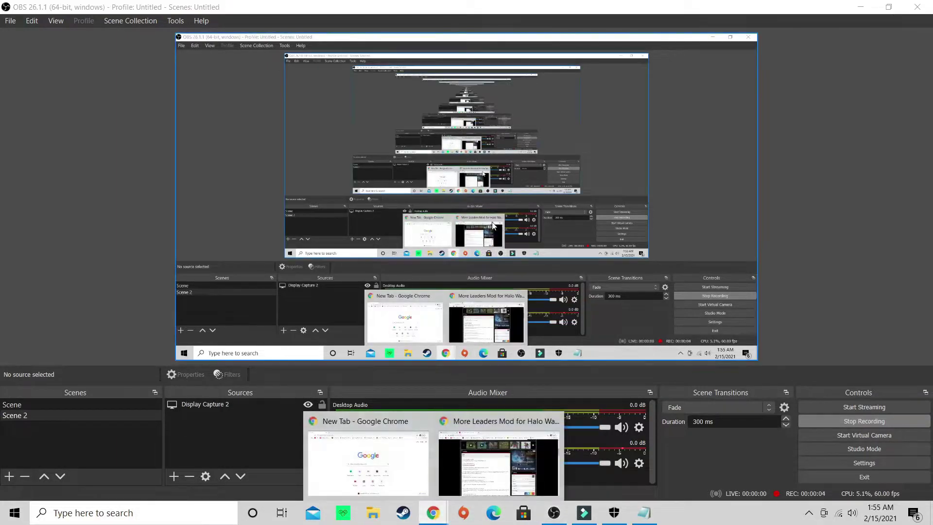
Bring Chrome's More Leaders Mod for Halo Wars page in front of OBS Studio
{"action": "left_click", "coordinate": [501, 456]}
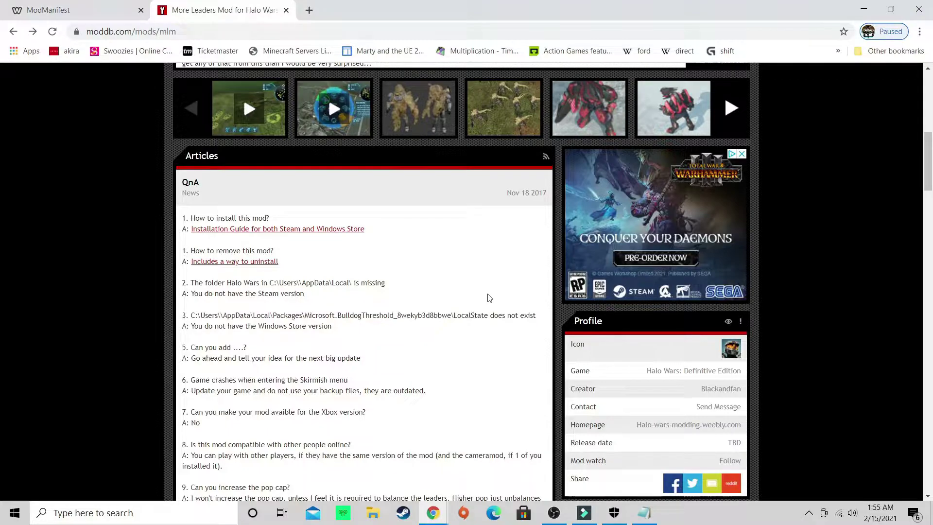
Scroll back to the More Leaders Mod title banner and summary with credits
{"action": "scroll", "coordinate": [409, 284], "scroll_direction": "up", "scroll_amount": 8}
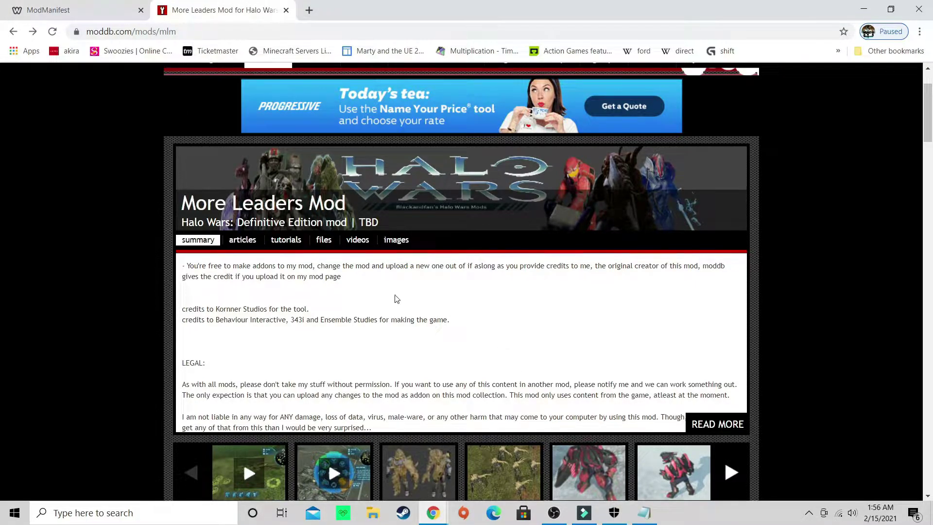
{"action": "scroll", "coordinate": [337, 306], "scroll_direction": "down", "scroll_amount": 1}
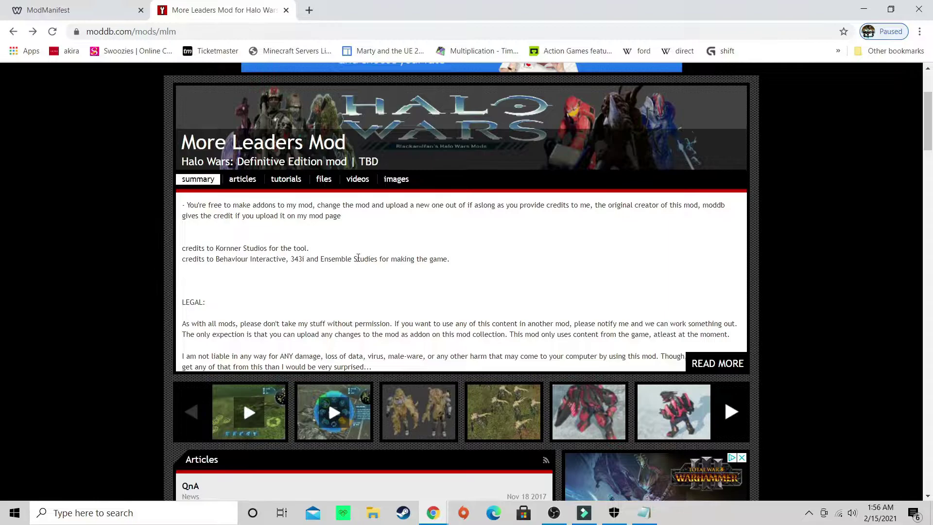
Open the mod's files page and scroll through its list of downloads
{"action": "left_click", "coordinate": [324, 180]}
{"action": "scroll", "coordinate": [357, 291], "scroll_direction": "down", "scroll_amount": 3}
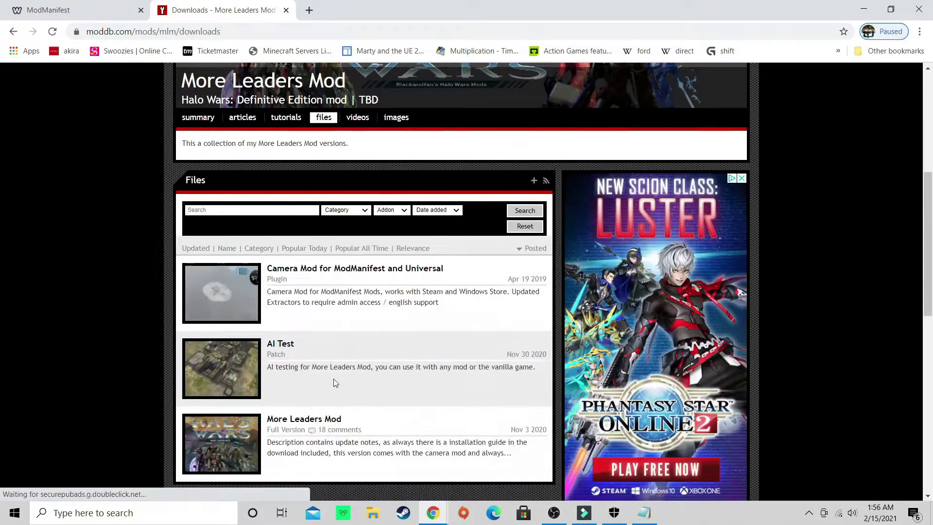
{"action": "scroll", "coordinate": [333, 381], "scroll_direction": "down", "scroll_amount": 1}
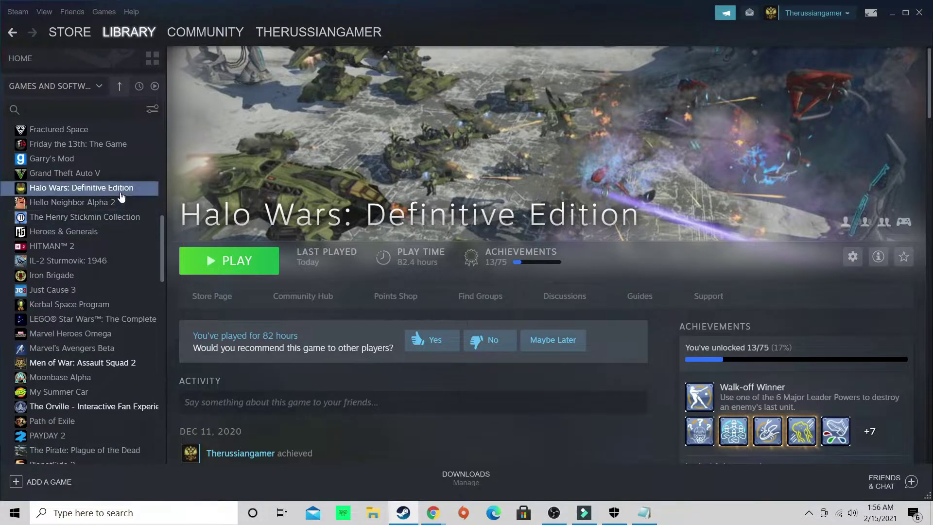
Open Halo Wars: Definitive Edition's local files from Steam via Manage > Browse local files
{"action": "right_click", "coordinate": [121, 194]}
{"action": "mouse_move", "coordinate": [165, 253]}
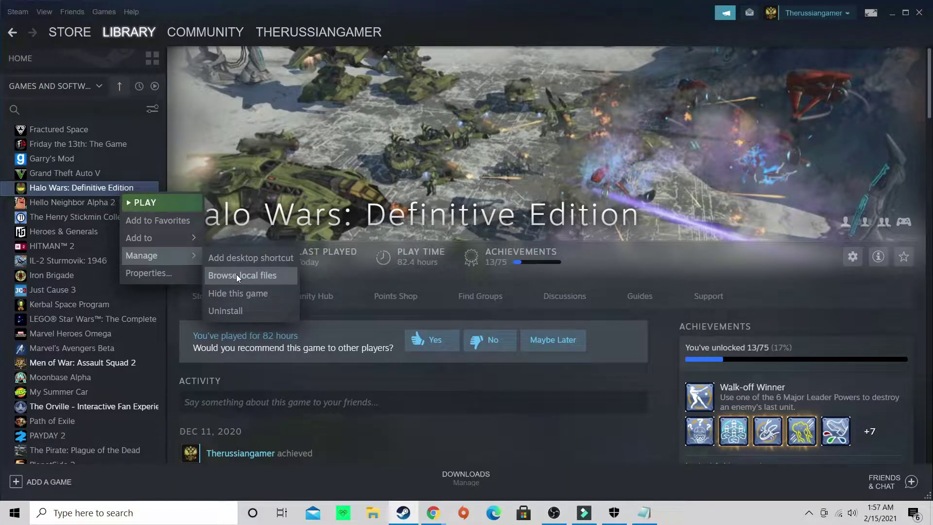
{"action": "left_click", "coordinate": [236, 274]}
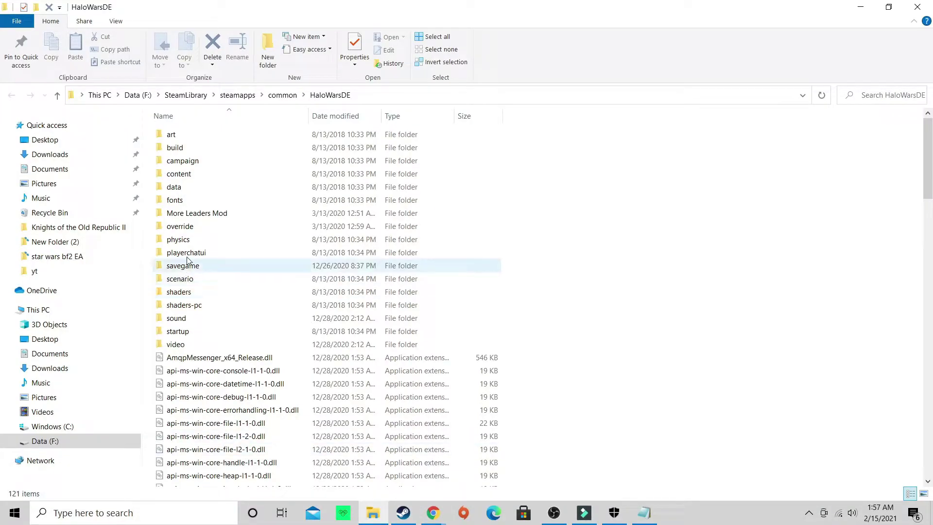
Check More Leaders Mod holds art, data and scenario folders, then close the HaloWarsDE window
{"action": "left_click", "coordinate": [230, 218]}
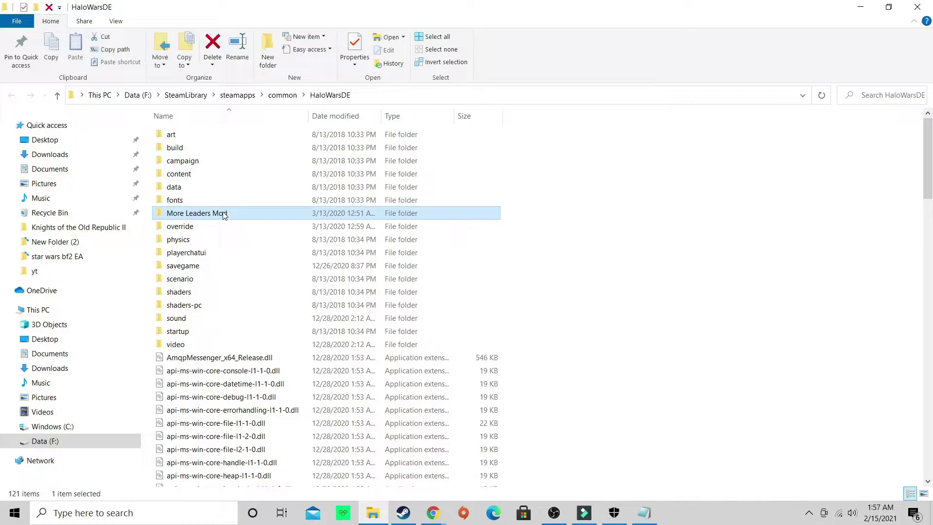
{"action": "double_click", "coordinate": [232, 214]}
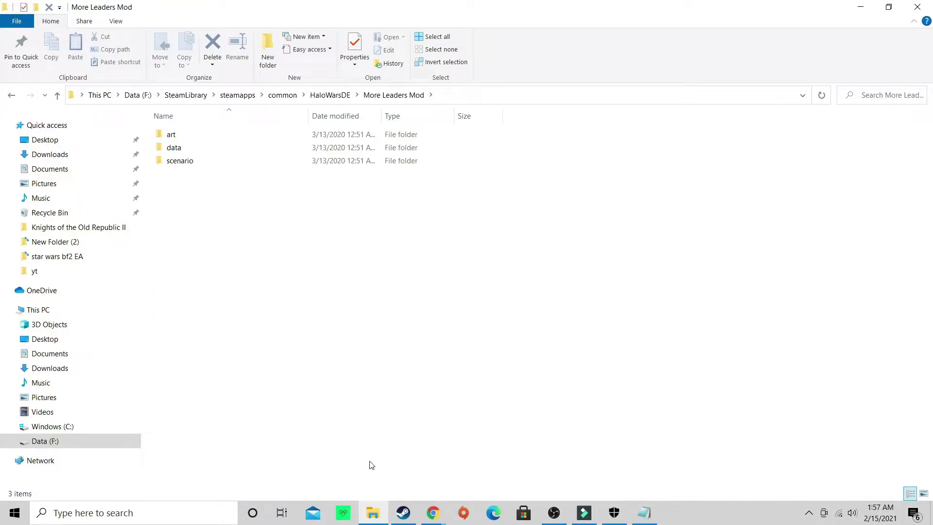
{"action": "left_click", "coordinate": [330, 96]}
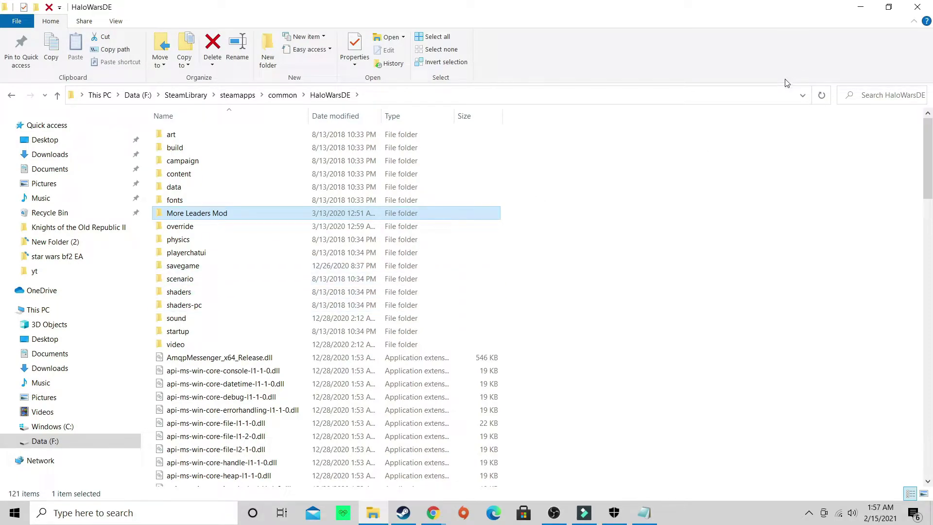
{"action": "left_click", "coordinate": [916, 6]}
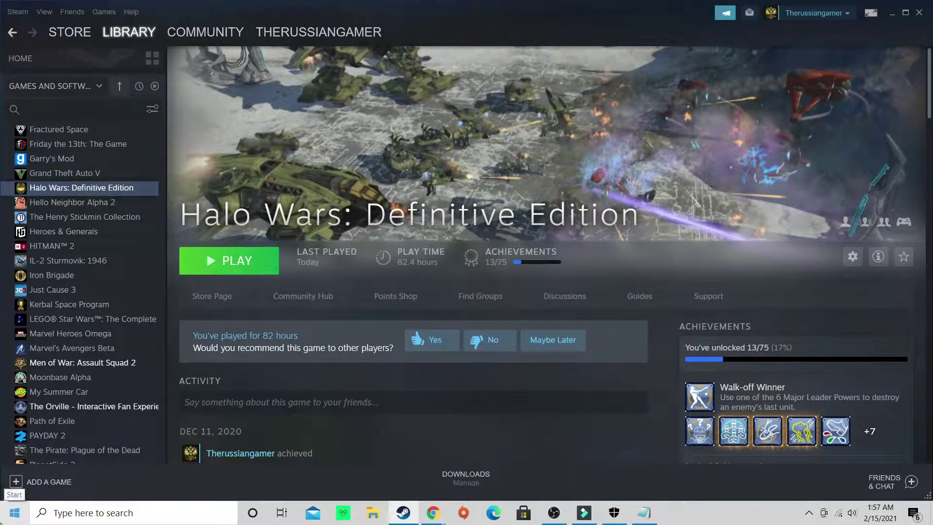
Search the Start menu for %localappdata%
{"action": "left_click", "coordinate": [20, 521]}
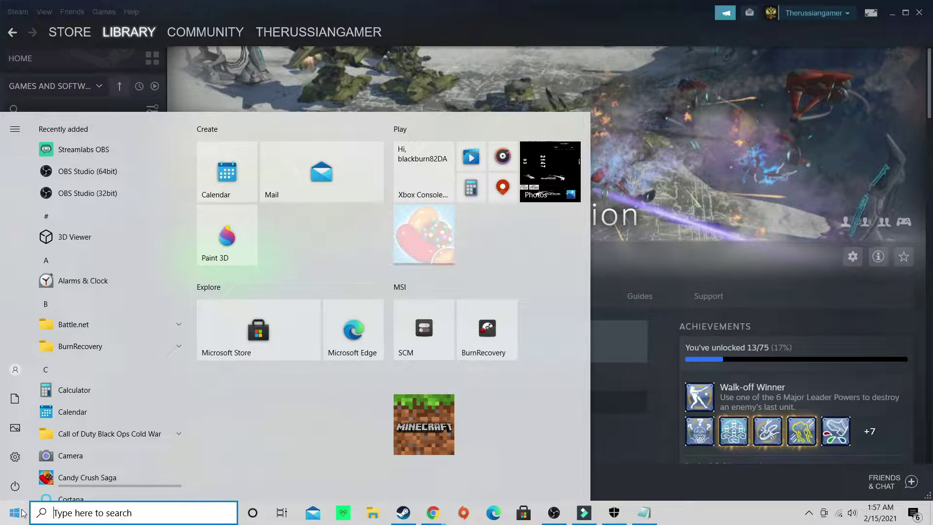
{"action": "type", "text": "%"}
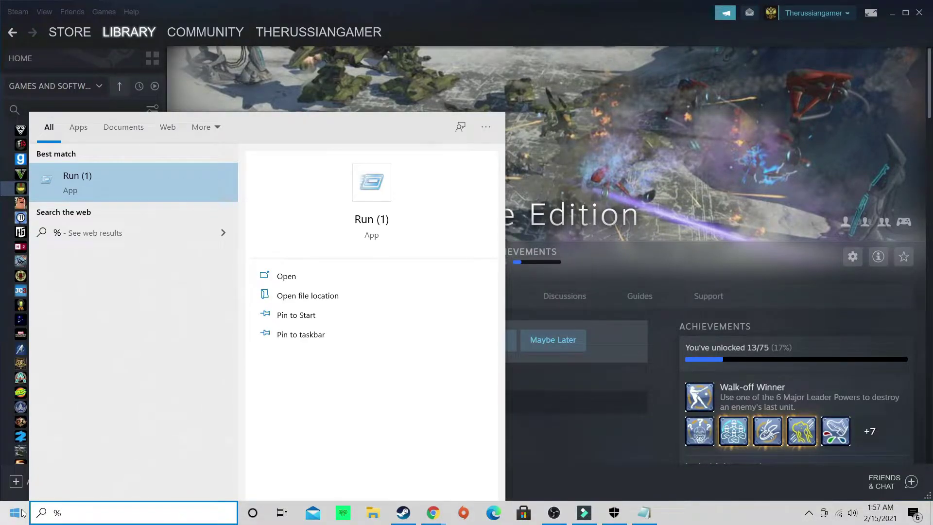
{"action": "type", "text": "local"}
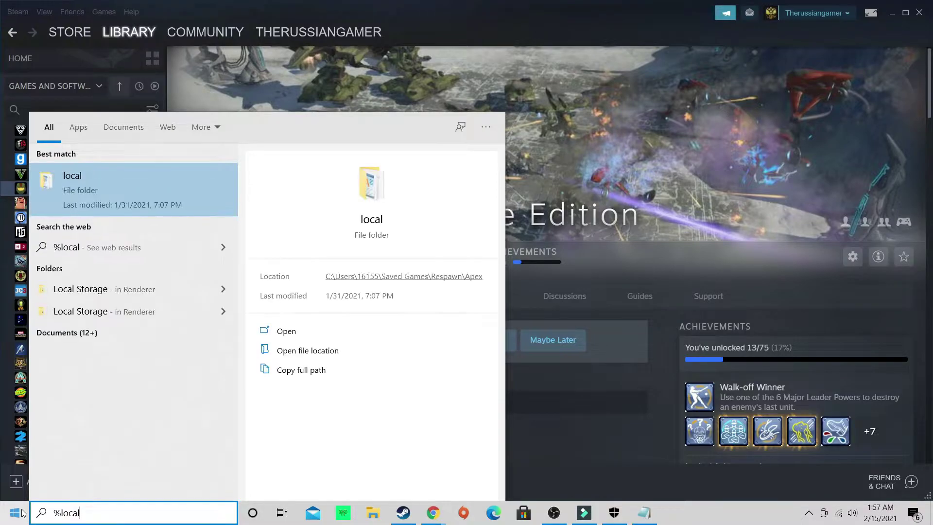
{"action": "type", "text": "appdata"}
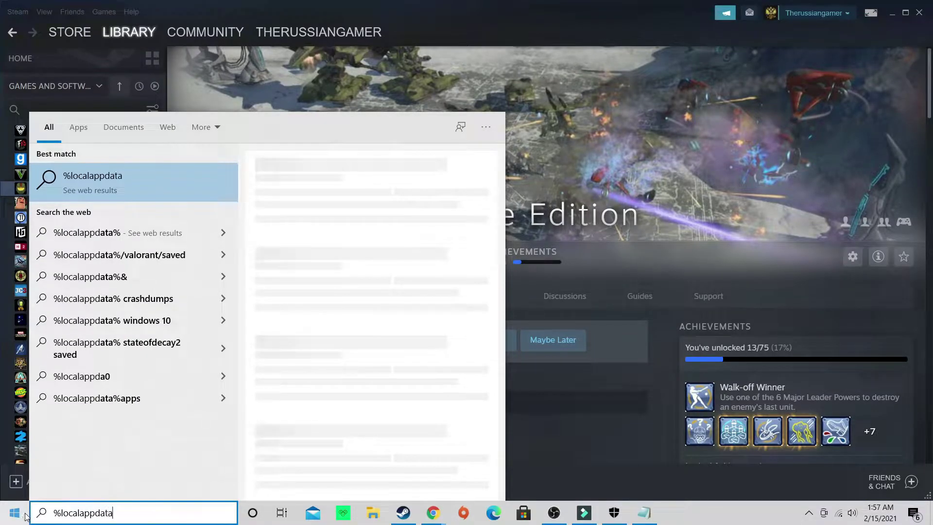
{"action": "type", "text": "%"}
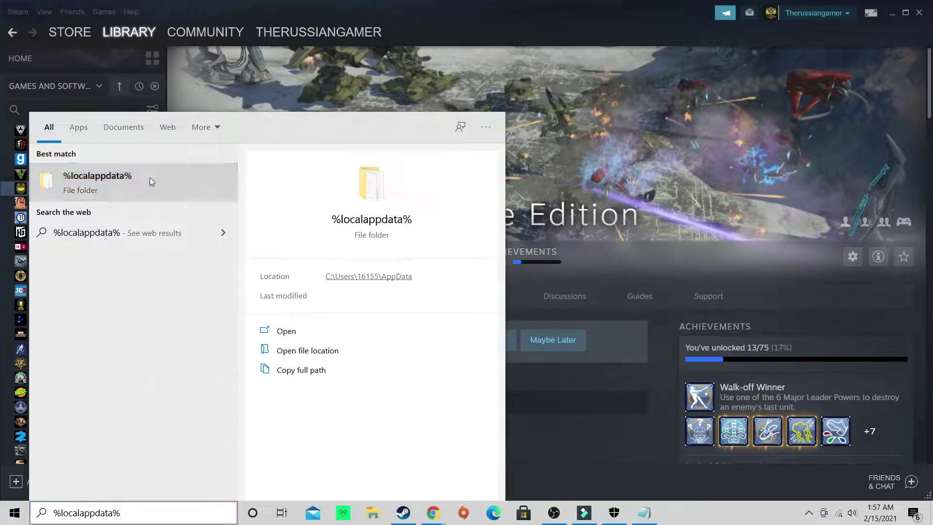
Open %localappdata% and go into its Halo Wars folder holding the ModManifest files
{"action": "left_click", "coordinate": [150, 177]}
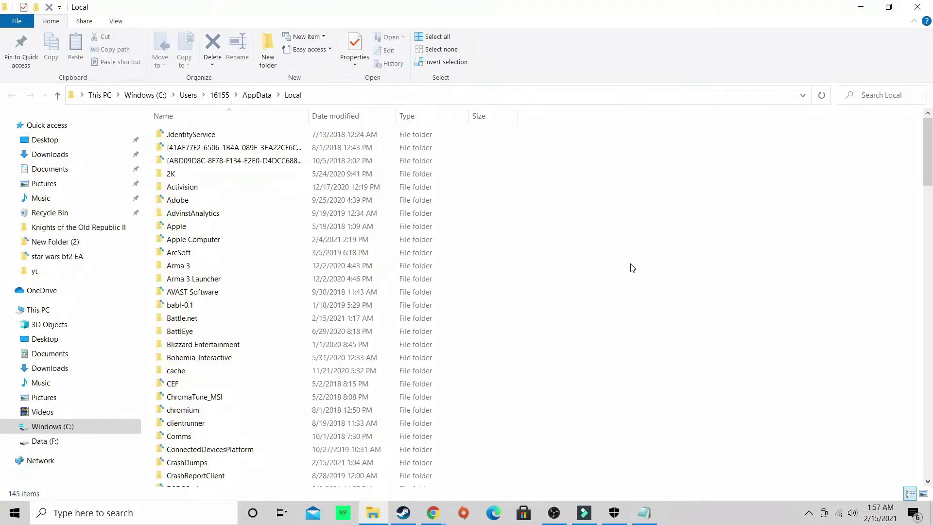
{"action": "scroll", "coordinate": [266, 284], "scroll_direction": "down", "scroll_amount": 4}
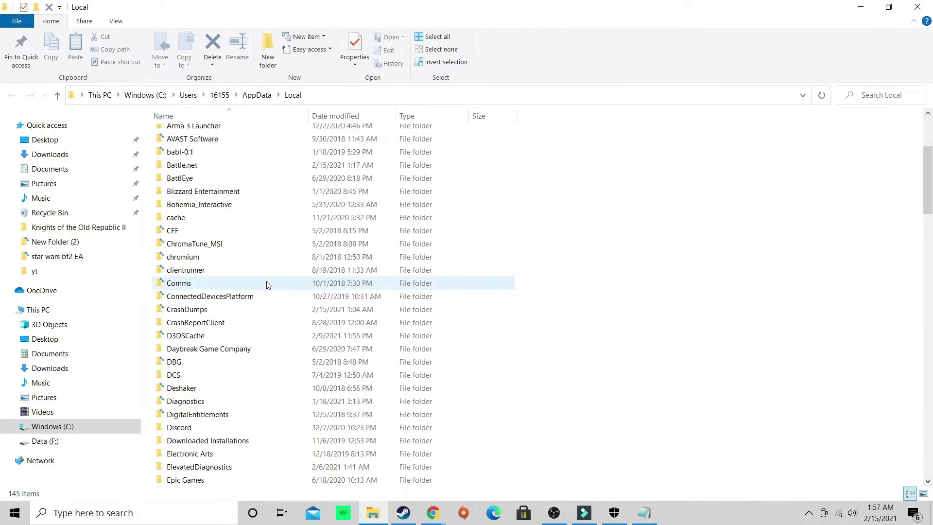
{"action": "scroll", "coordinate": [261, 263], "scroll_direction": "down", "scroll_amount": 8}
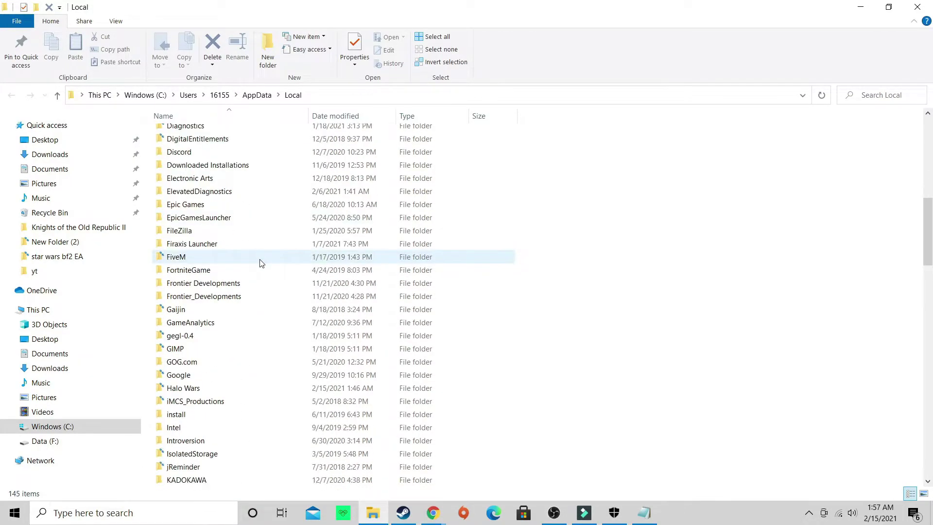
{"action": "scroll", "coordinate": [260, 263], "scroll_direction": "down", "scroll_amount": 2}
{"action": "left_click", "coordinate": [243, 268]}
{"action": "double_click", "coordinate": [231, 269]}
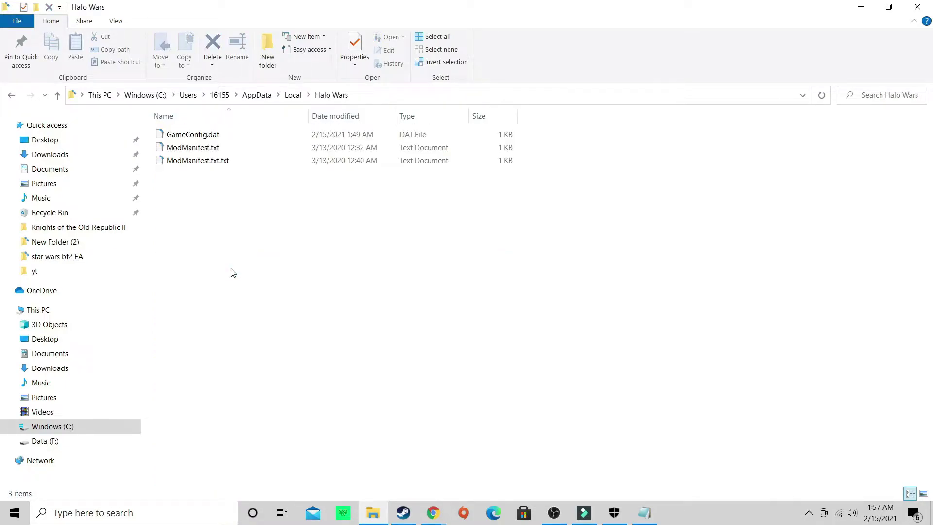
{"action": "right_click", "coordinate": [228, 185]}
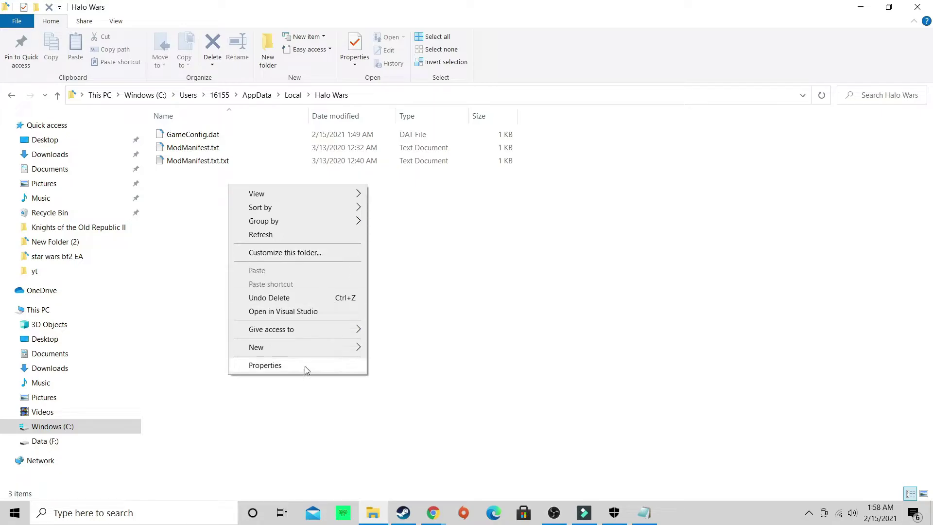
{"action": "mouse_move", "coordinate": [335, 348]}
{"action": "left_click", "coordinate": [474, 407]}
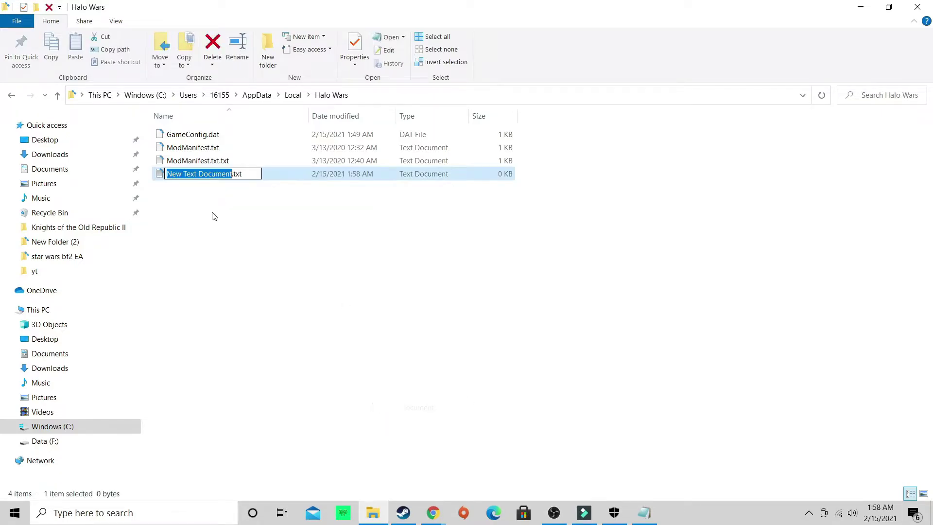
{"action": "key", "text": "BackSpace"}
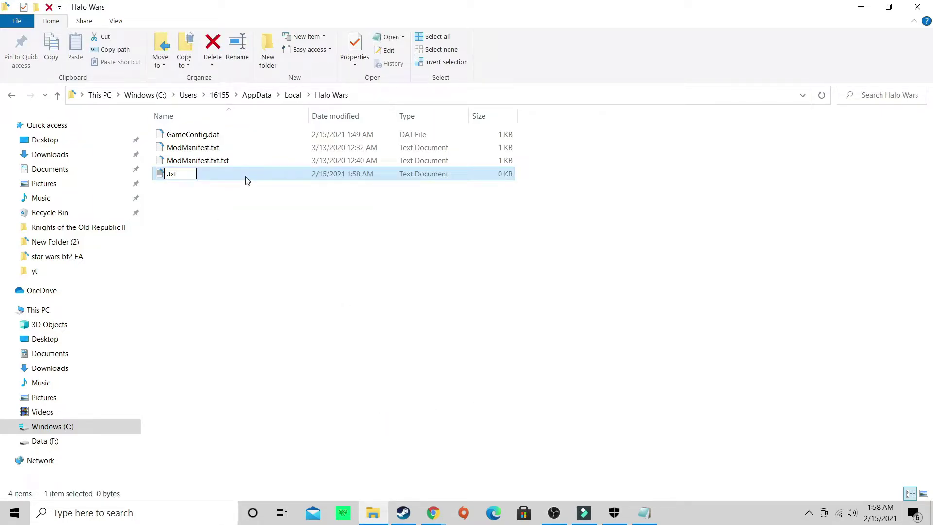
{"action": "key", "text": "Return"}
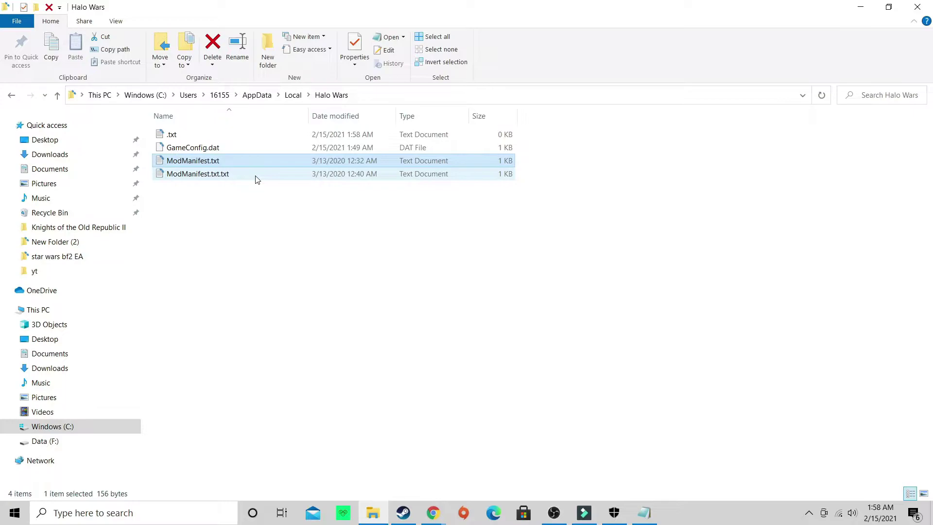
{"action": "left_click", "coordinate": [223, 140]}
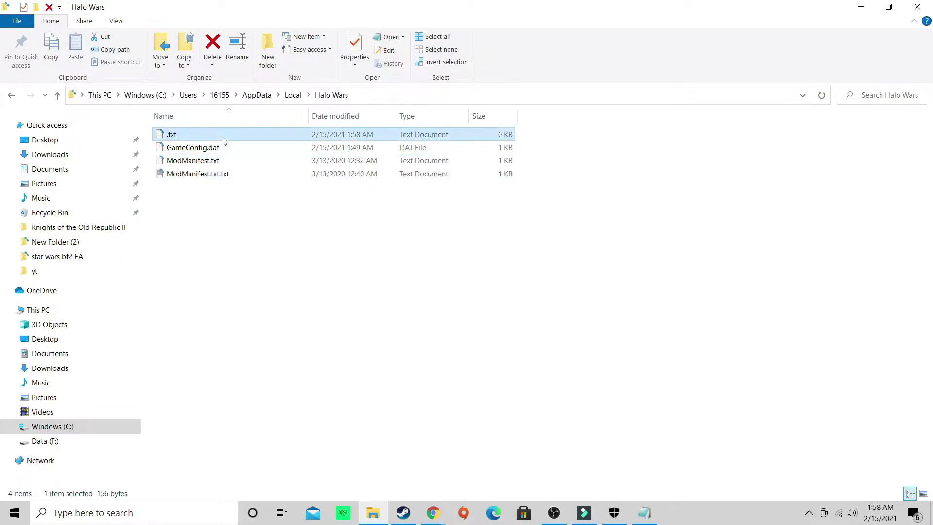
{"action": "right_click", "coordinate": [224, 140]}
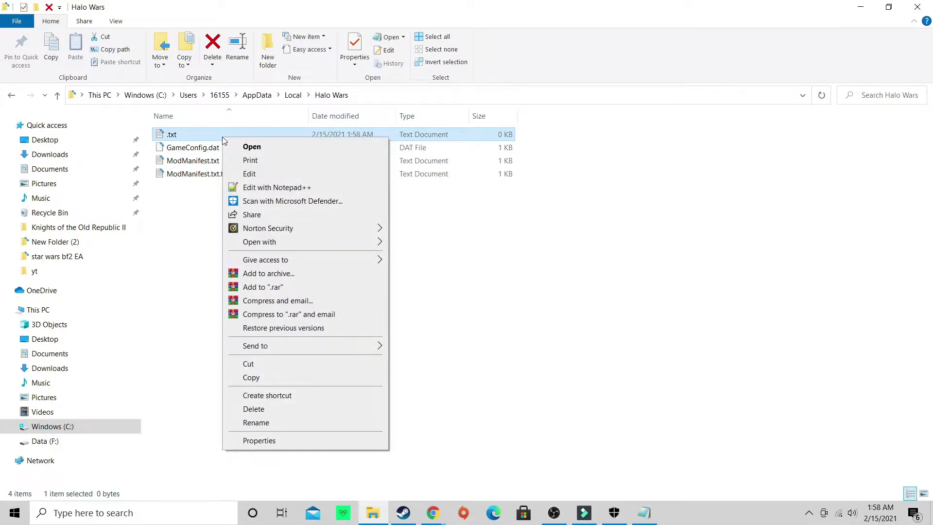
{"action": "left_click", "coordinate": [280, 409]}
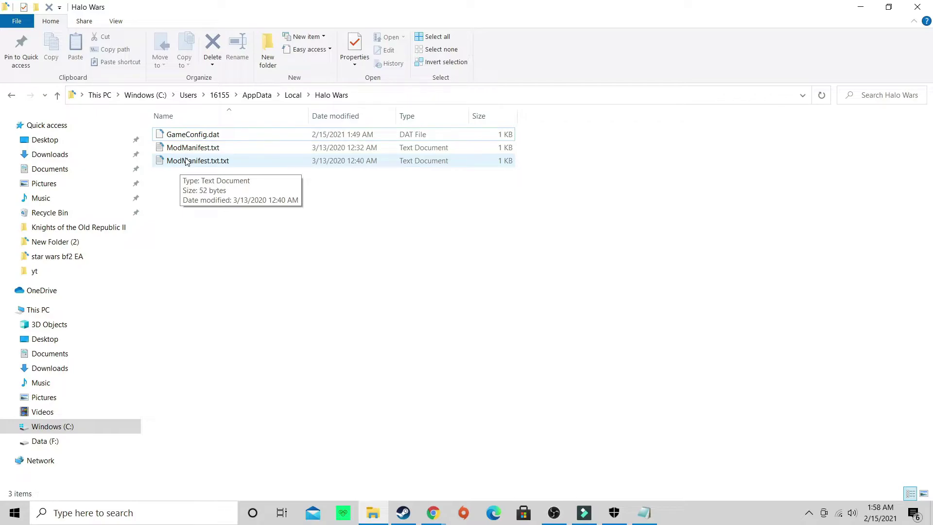
{"action": "double_click", "coordinate": [239, 148]}
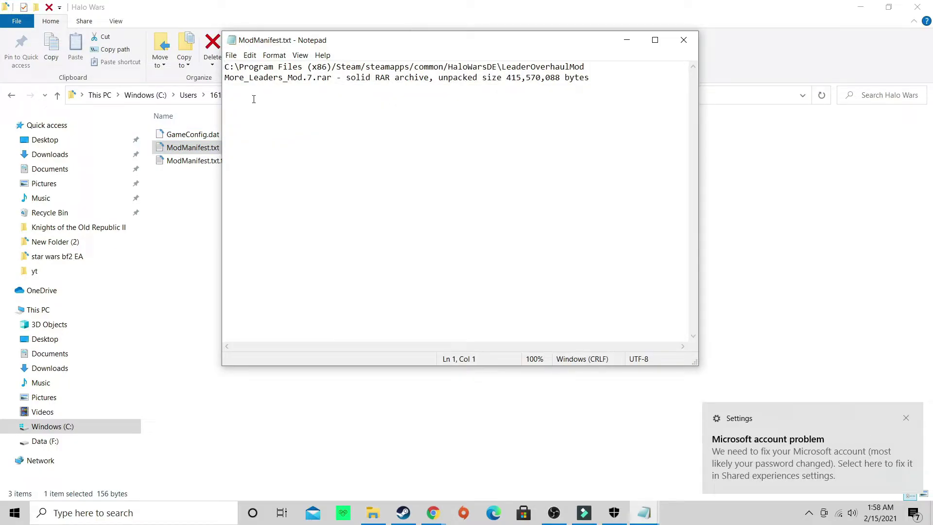
{"action": "left_click", "coordinate": [907, 418]}
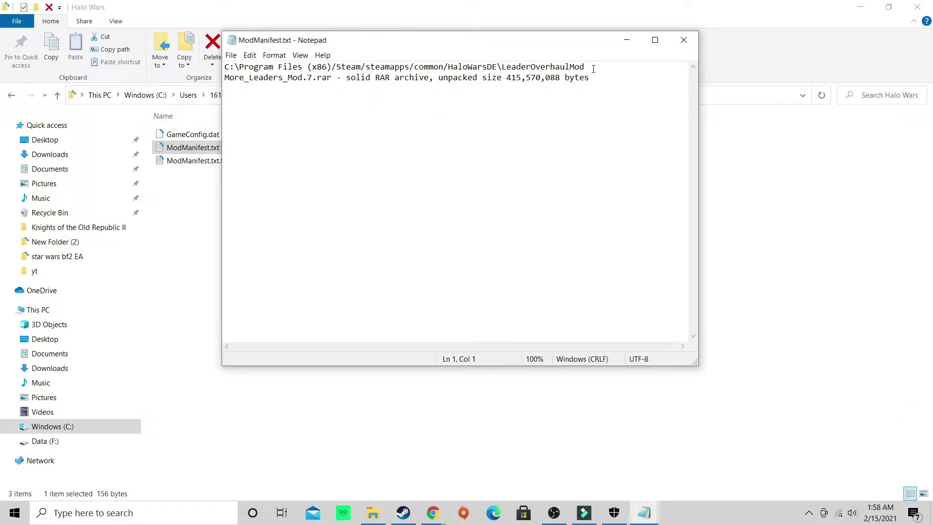
{"action": "left_click_drag", "start_coordinate": [594, 67], "coordinate": [234, 65]}
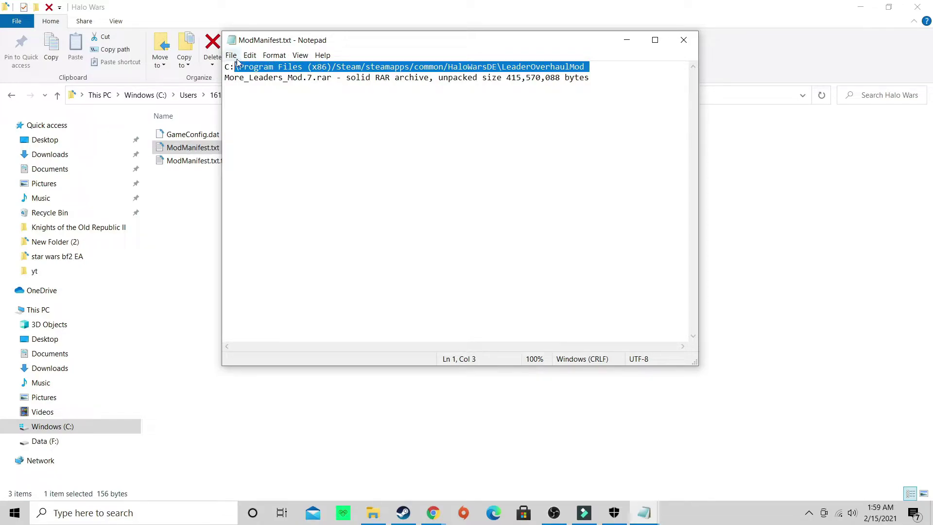
{"action": "left_click", "coordinate": [236, 67]}
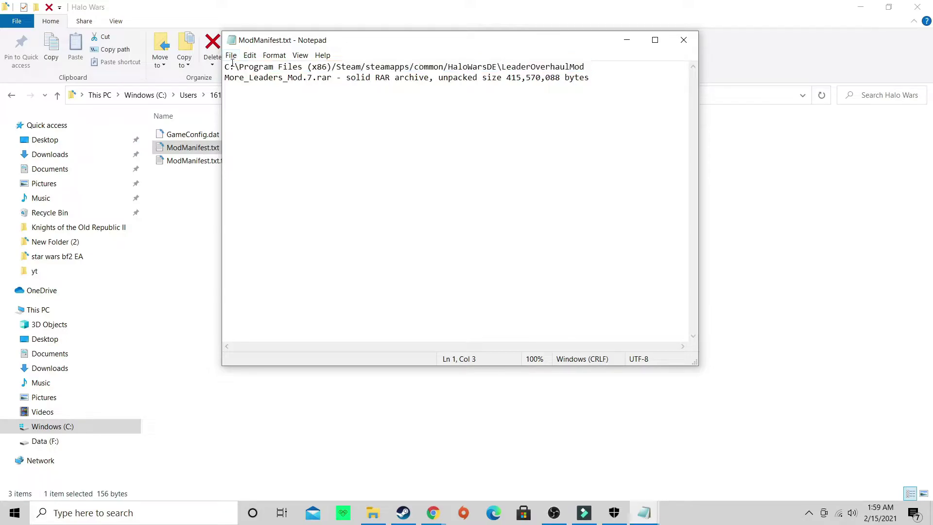
{"action": "left_click_drag", "start_coordinate": [226, 67], "coordinate": [593, 68]}
{"action": "left_click", "coordinate": [571, 115]}
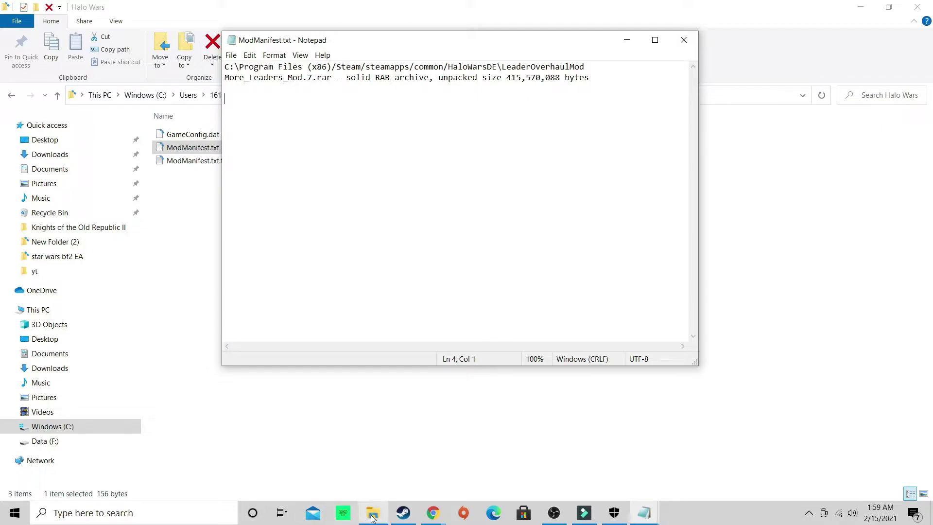
{"action": "mouse_move", "coordinate": [373, 516]}
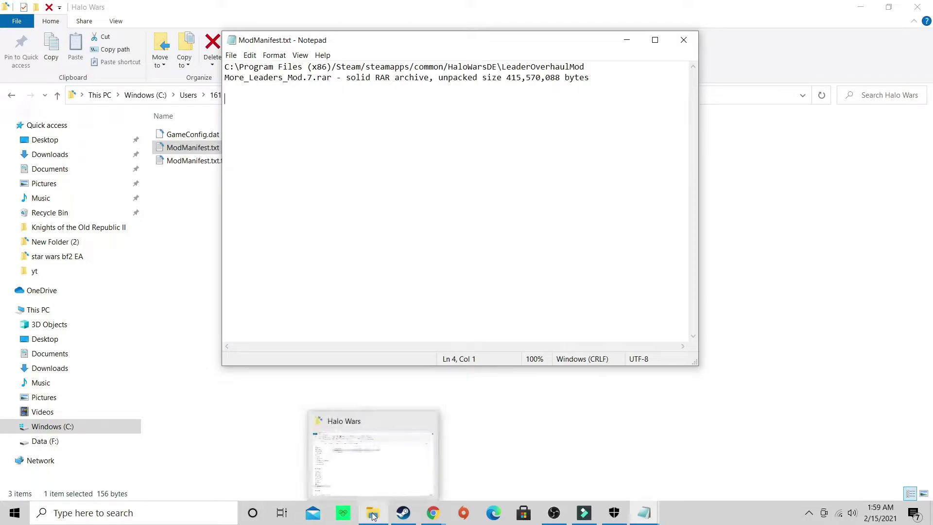
Reopen the HaloWarsDE install folder on Data (F:) through Steam's Browse local files
{"action": "left_click", "coordinate": [403, 513]}
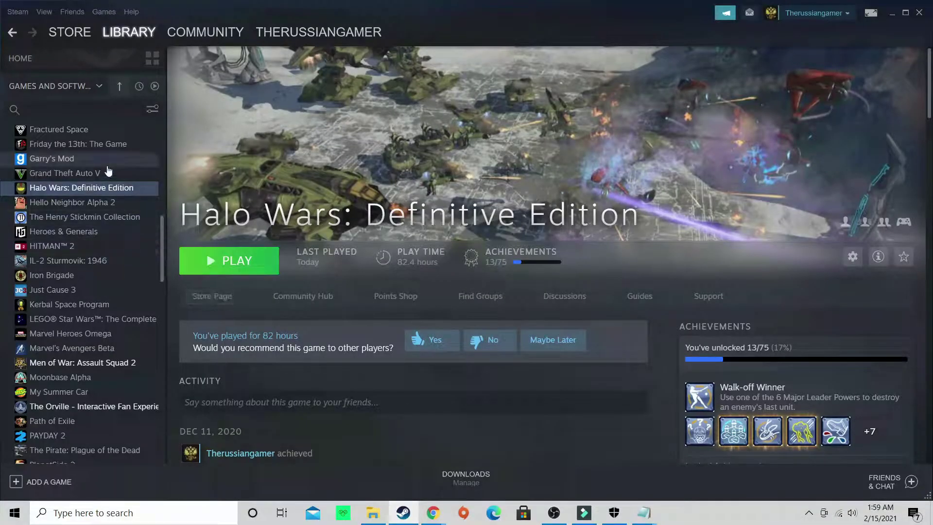
{"action": "right_click", "coordinate": [125, 190]}
{"action": "mouse_move", "coordinate": [200, 255]}
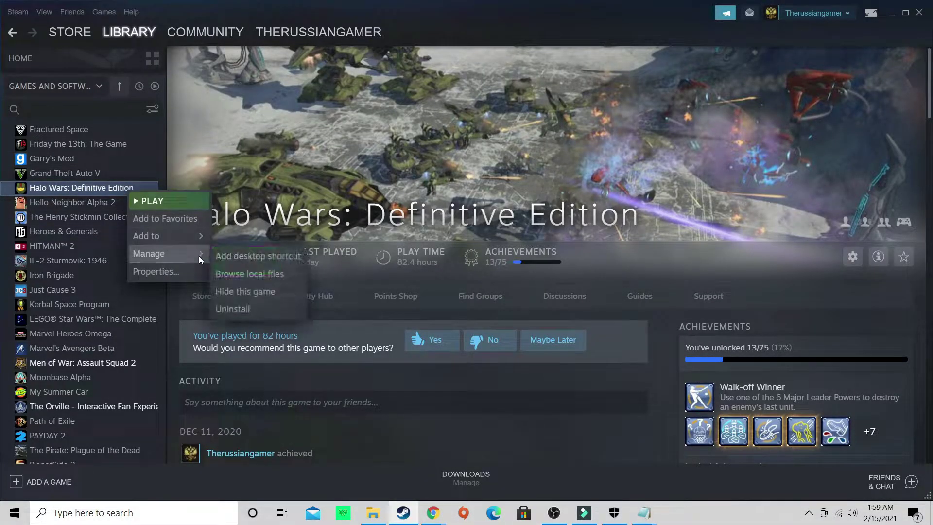
{"action": "left_click", "coordinate": [245, 272]}
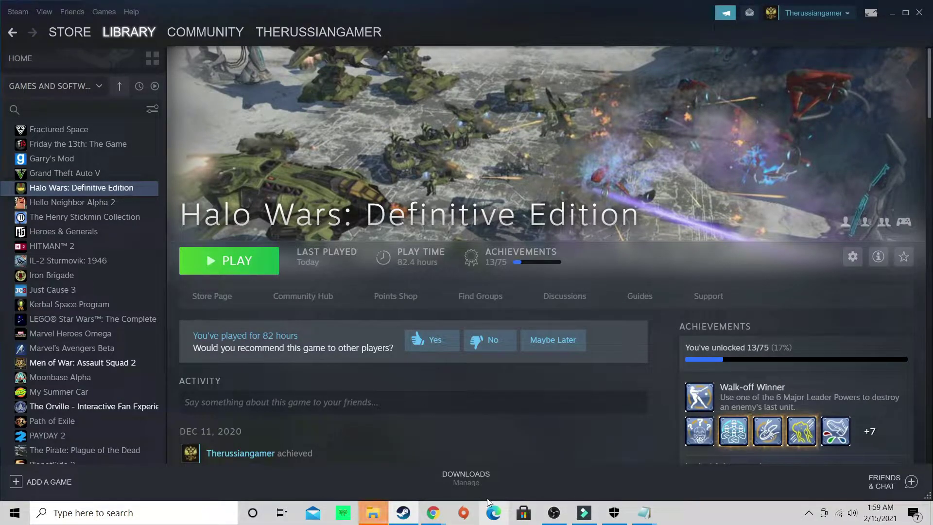
Copy the folder path F:\SteamLibrary\steamapps\common\HaloWarsDE from the Explorer address bar
{"action": "mouse_move", "coordinate": [373, 512]}
{"action": "left_click", "coordinate": [407, 463]}
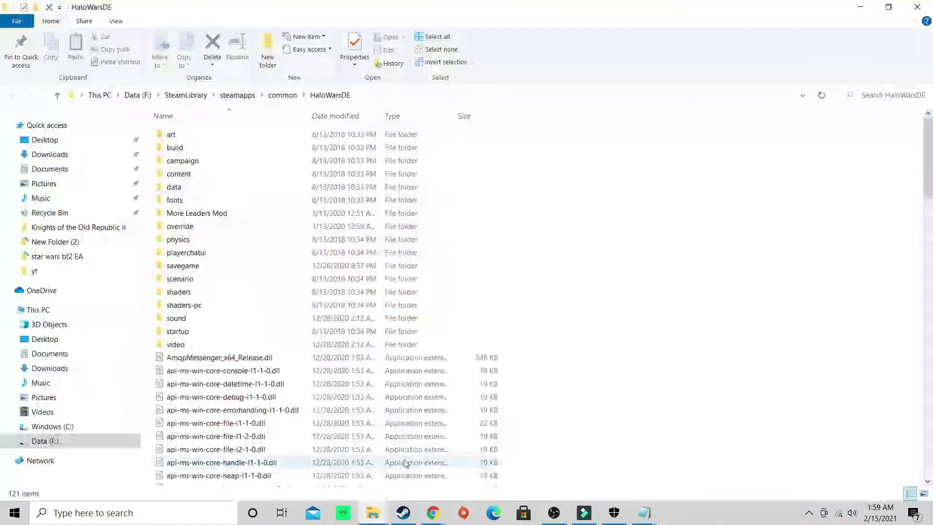
{"action": "left_click", "coordinate": [385, 93]}
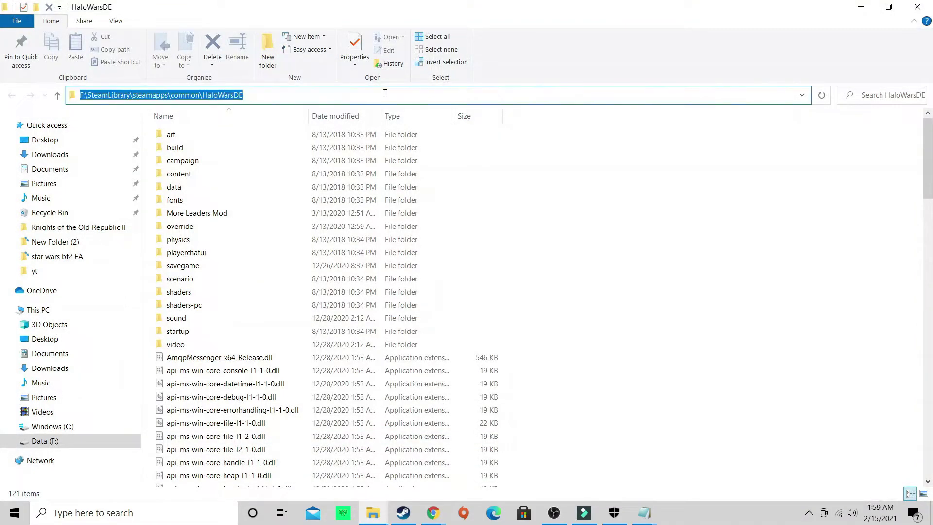
{"action": "left_click", "coordinate": [385, 93]}
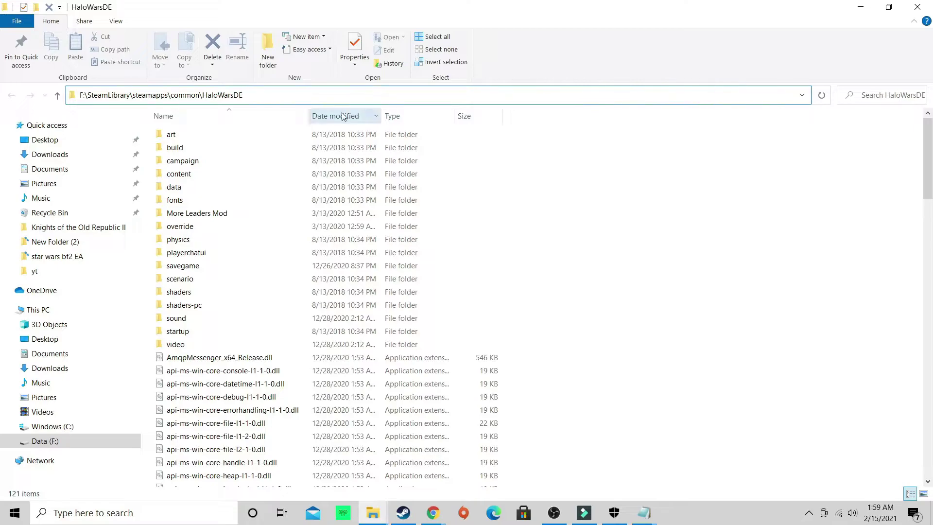
{"action": "left_click_drag", "start_coordinate": [363, 103], "coordinate": [160, 93]}
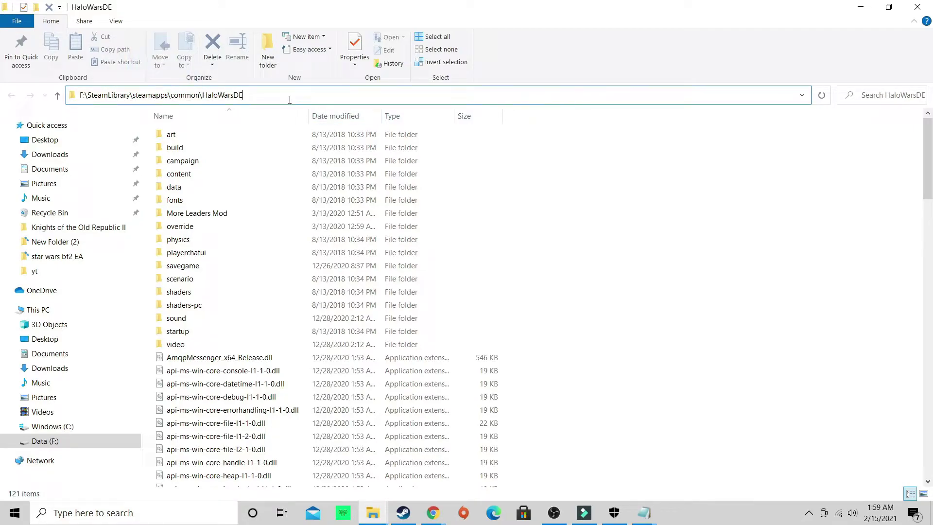
{"action": "left_click_drag", "start_coordinate": [290, 98], "coordinate": [79, 95]}
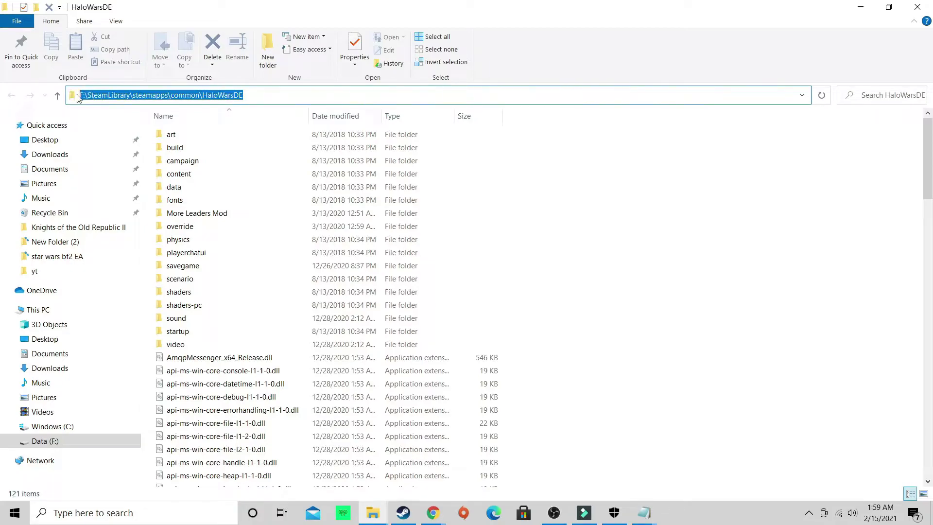
{"action": "right_click", "coordinate": [106, 94]}
{"action": "left_click", "coordinate": [145, 126]}
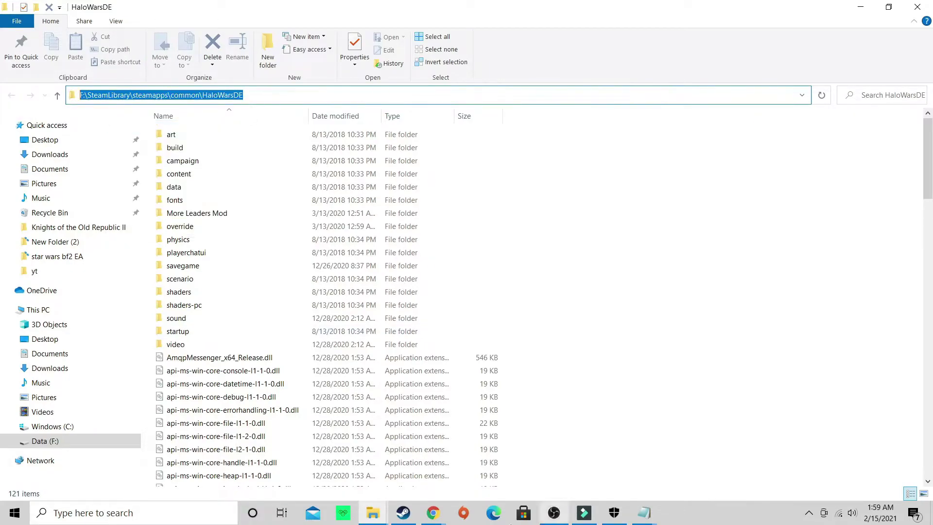
{"action": "left_click", "coordinate": [644, 513]}
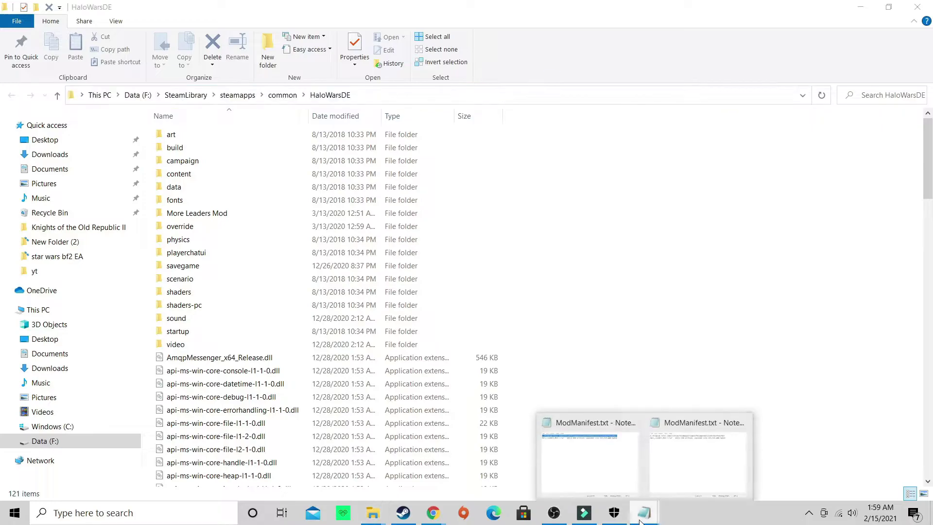
Close the duplicate ModManifest.txt Notepad window, keeping the other one in front
{"action": "mouse_move", "coordinate": [690, 493]}
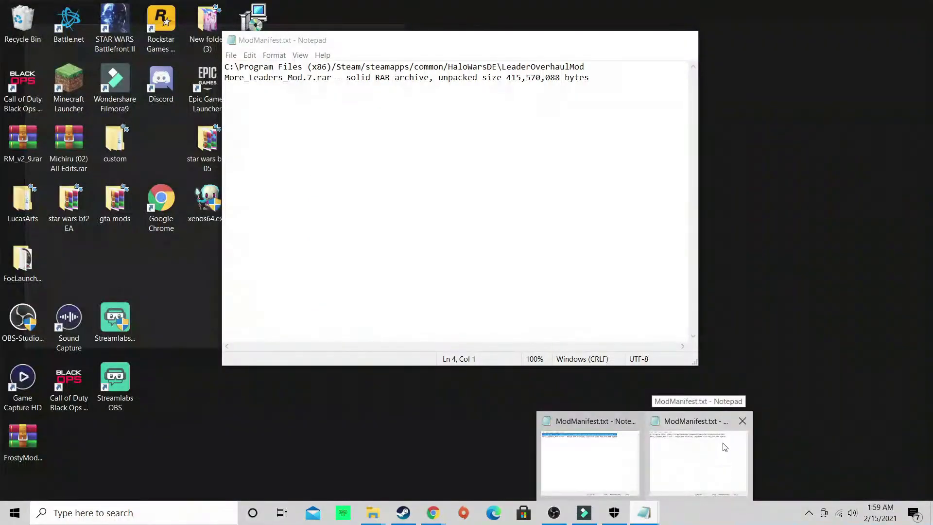
{"action": "left_click", "coordinate": [742, 421]}
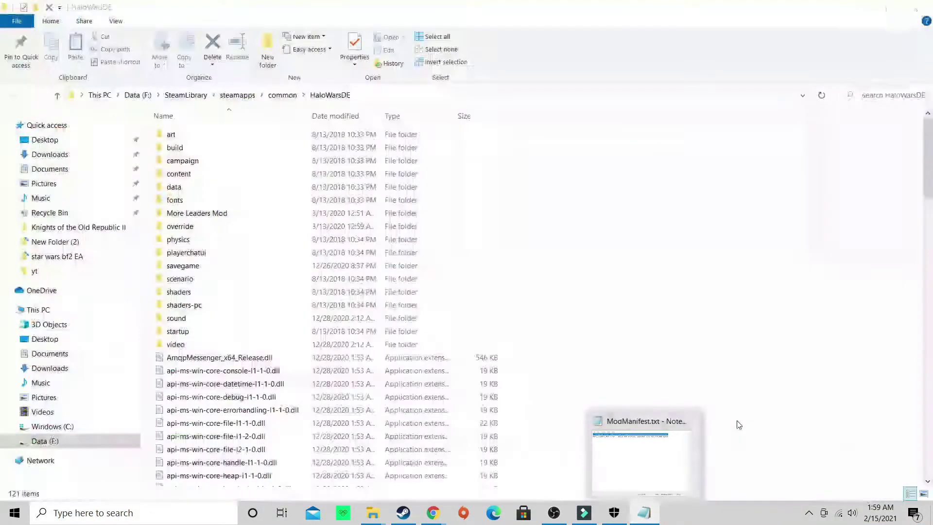
{"action": "left_click", "coordinate": [629, 485]}
Paste the HaloWarsDE path on line 4, then cut it back out
{"action": "left_click", "coordinate": [372, 131]}
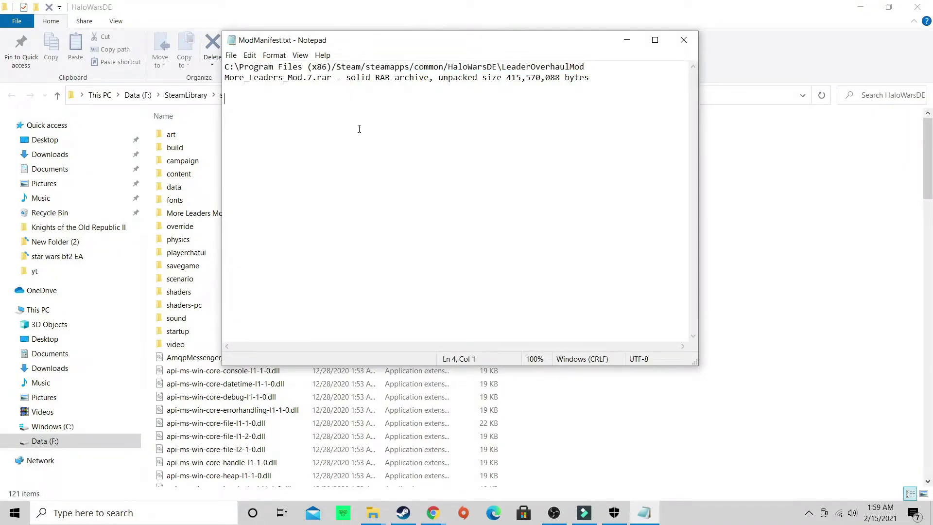
{"action": "right_click", "coordinate": [359, 128]}
{"action": "left_click", "coordinate": [393, 174]}
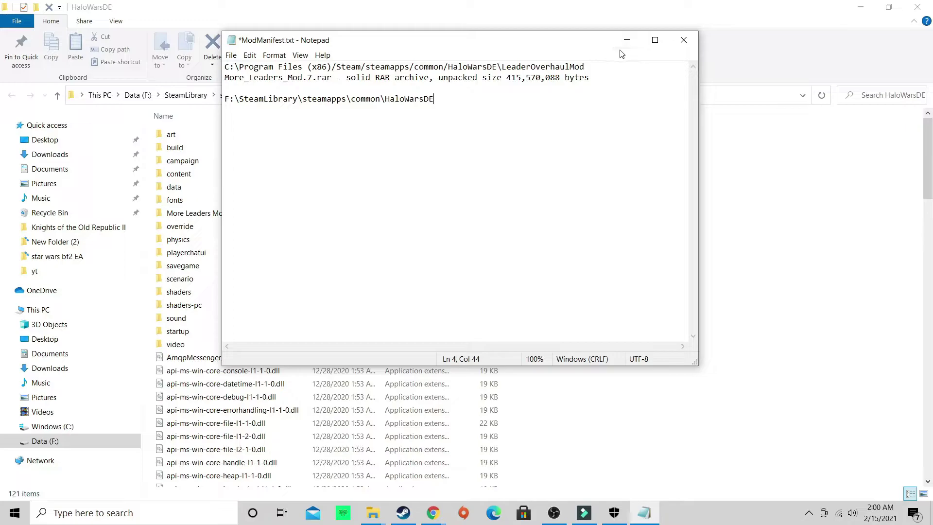
{"action": "left_click_drag", "start_coordinate": [461, 100], "coordinate": [217, 97]}
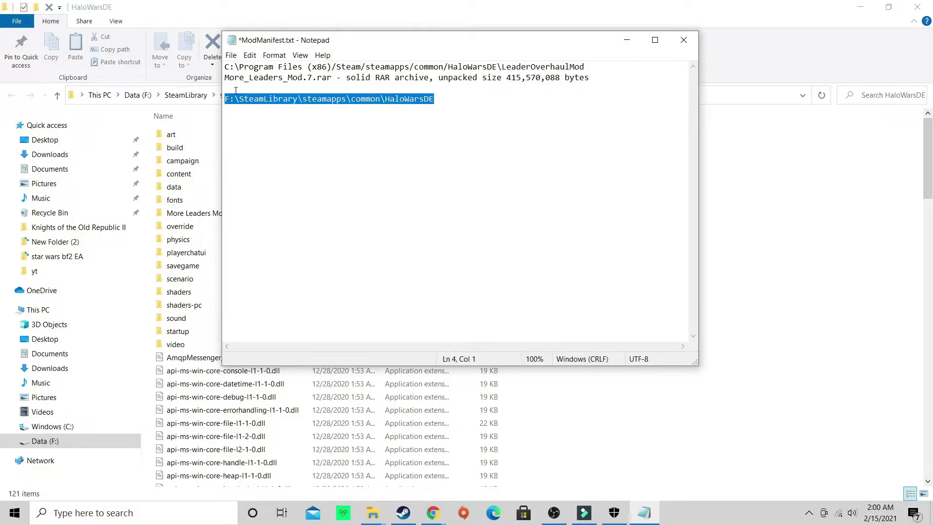
{"action": "key", "text": "ctrl+x"}
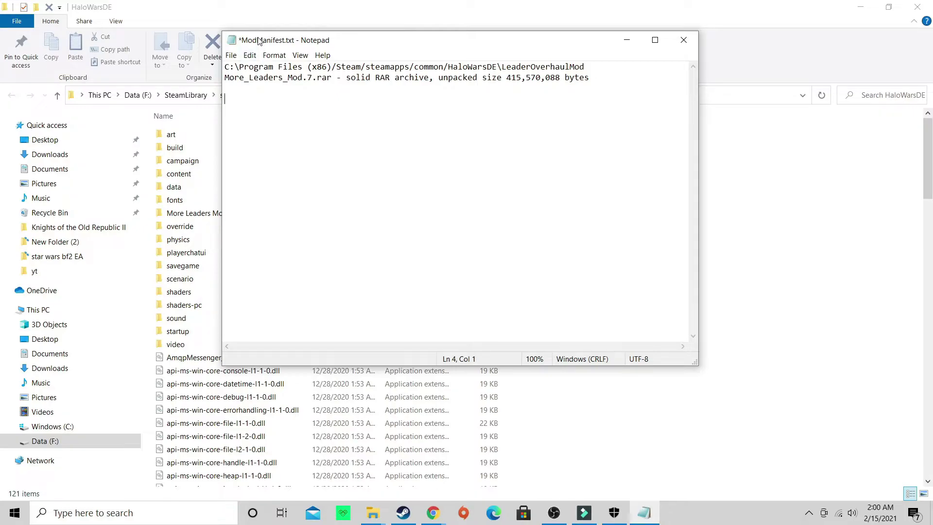
Move the Notepad window aside to reveal the folder list behind it
{"action": "left_click_drag", "start_coordinate": [260, 41], "coordinate": [359, 40]}
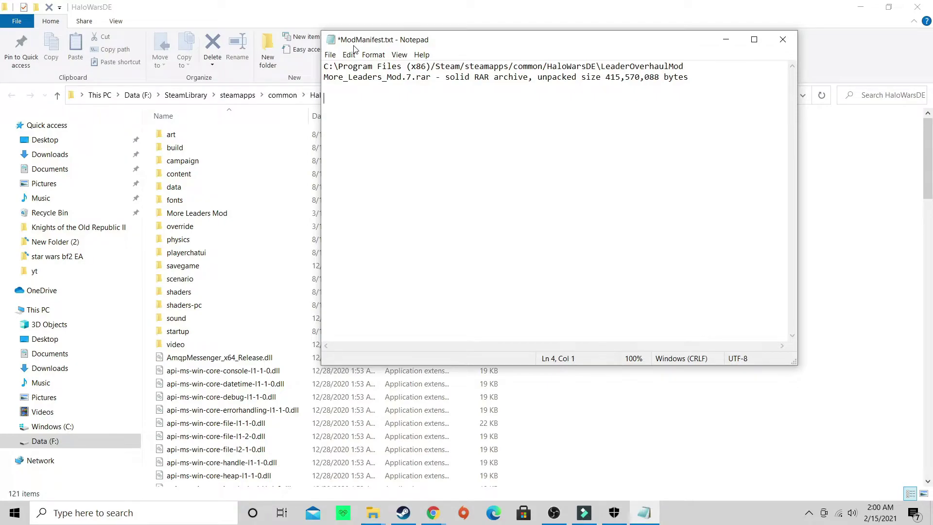
{"action": "right_click", "coordinate": [341, 93]}
{"action": "left_click", "coordinate": [530, 120]}
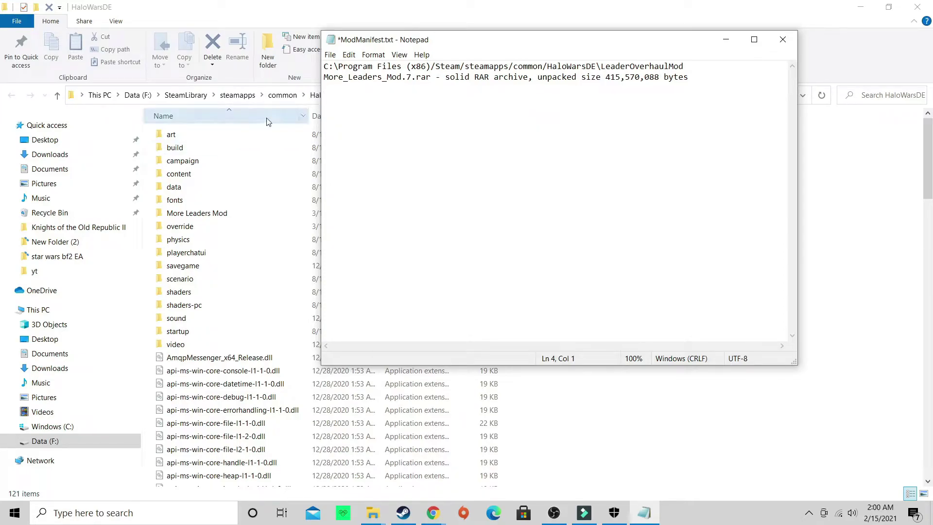
Enter the More Leaders Mod folder, show its path as text, and return to ModManifest.txt
{"action": "double_click", "coordinate": [258, 213]}
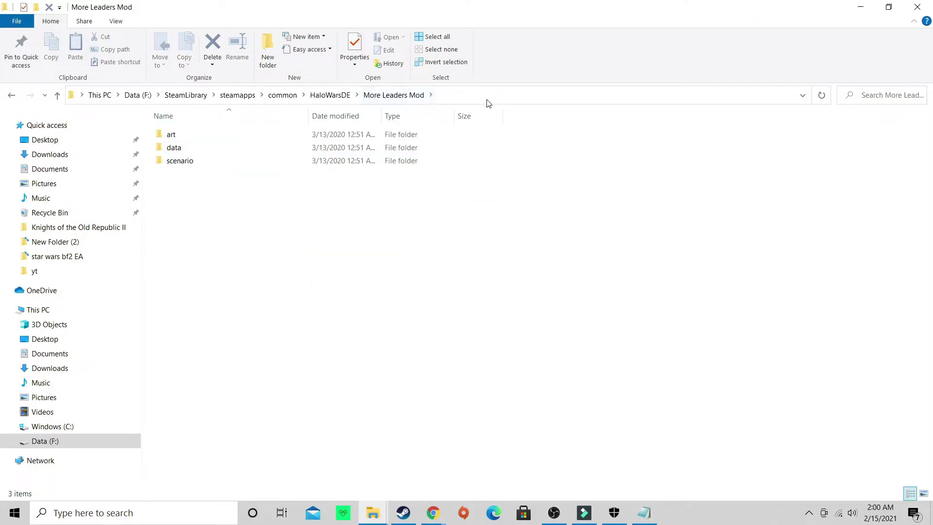
{"action": "left_click", "coordinate": [470, 95]}
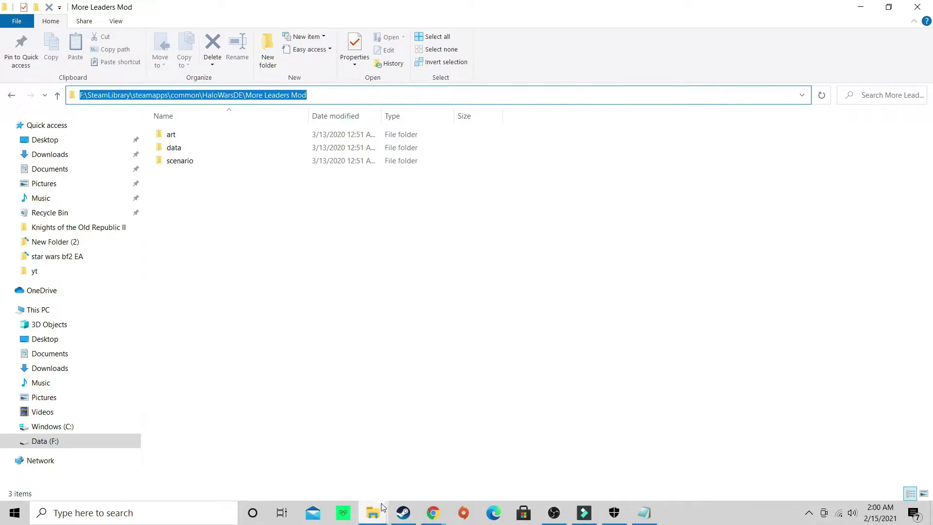
{"action": "left_click", "coordinate": [644, 513]}
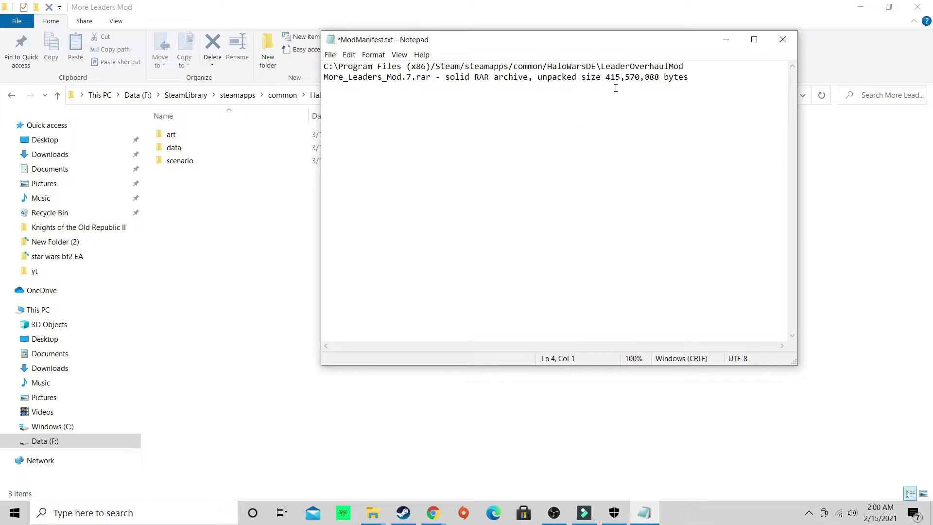
Paste the copied folder path on line 4 of ModManifest.txt, then close it without saving
{"action": "right_click", "coordinate": [360, 93]}
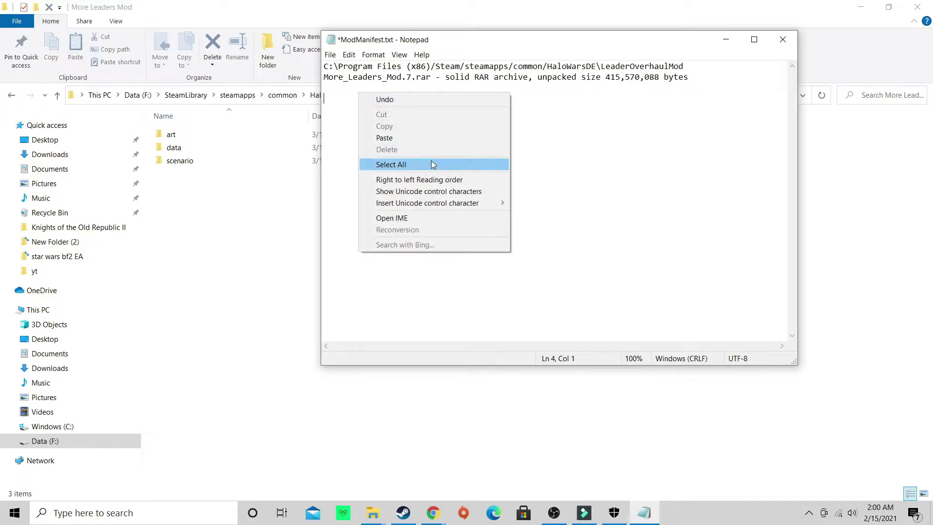
{"action": "left_click", "coordinate": [428, 139]}
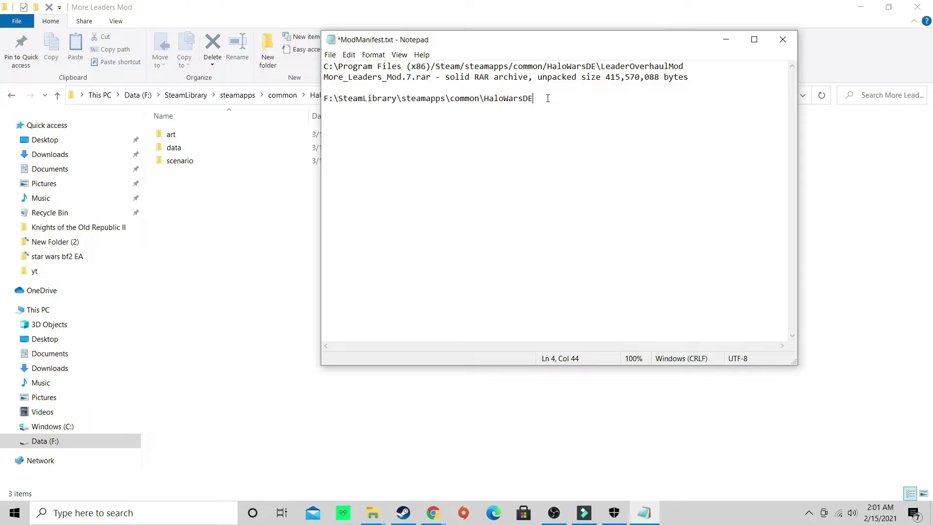
{"action": "left_click", "coordinate": [781, 39]}
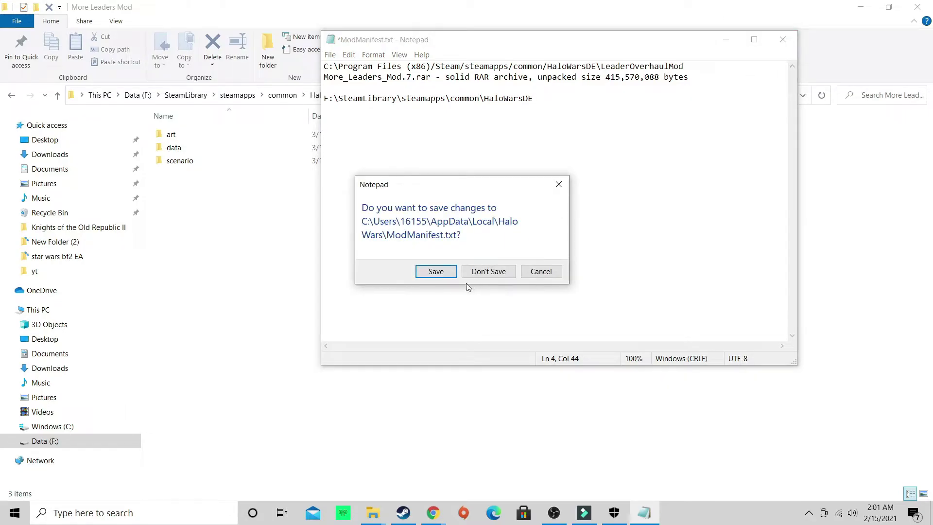
{"action": "left_click", "coordinate": [503, 272]}
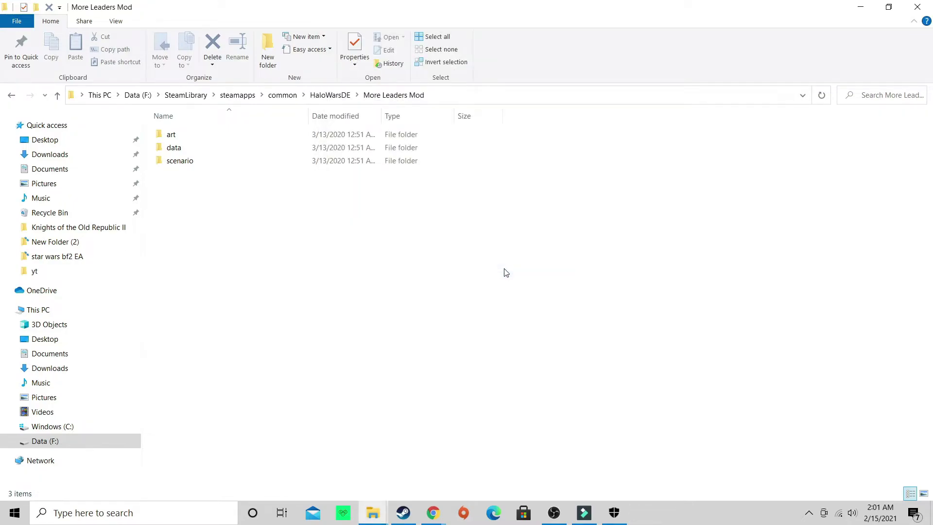
Launch Halo Wars: Definitive Edition from the Steam library normally, not in safe mode
{"action": "key", "text": "alt+Tab"}
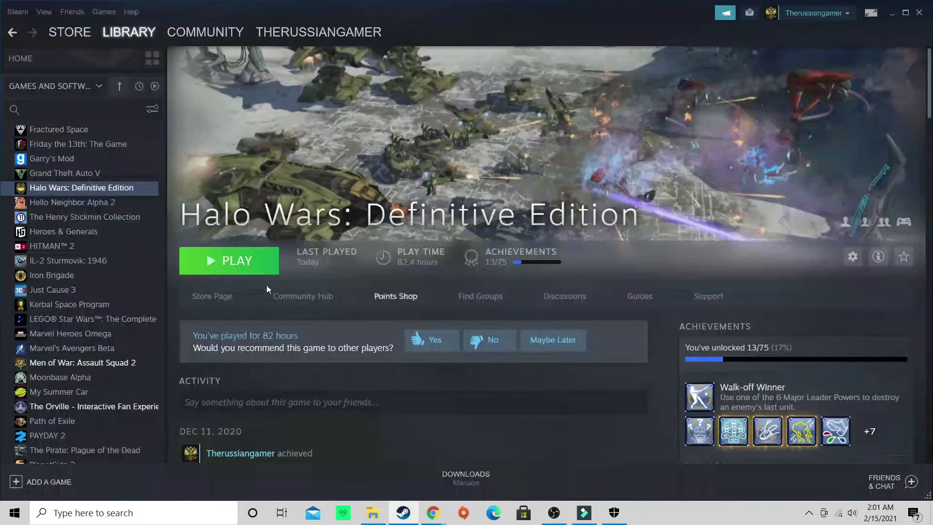
{"action": "left_click", "coordinate": [204, 270]}
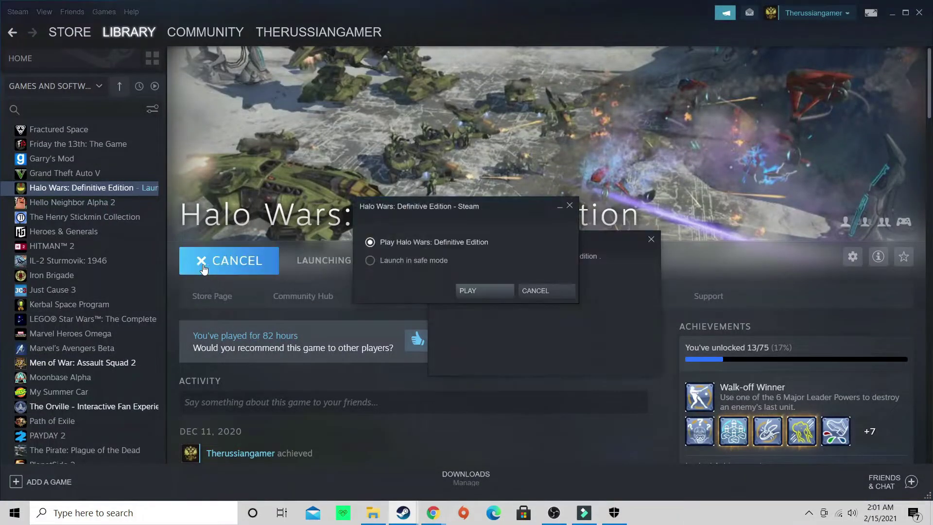
{"action": "left_click", "coordinate": [470, 291]}
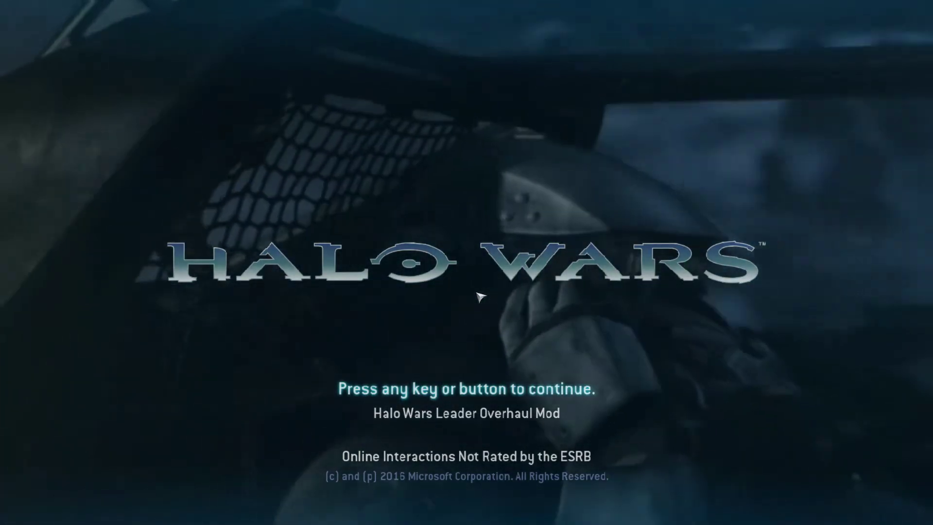
Go past the title screen into Skirmish and open leader choice for the player's slot
{"action": "left_click", "coordinate": [480, 296]}
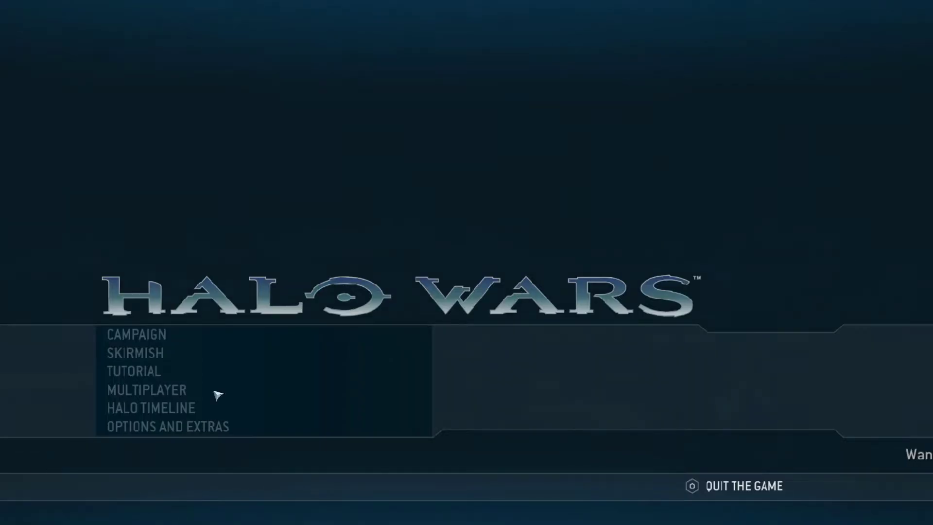
{"action": "left_click", "coordinate": [176, 356]}
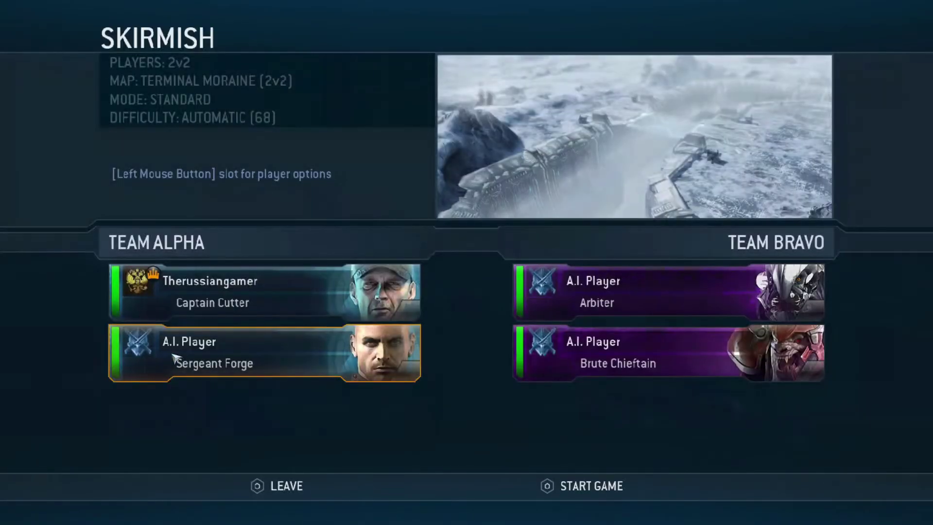
{"action": "left_click", "coordinate": [303, 307]}
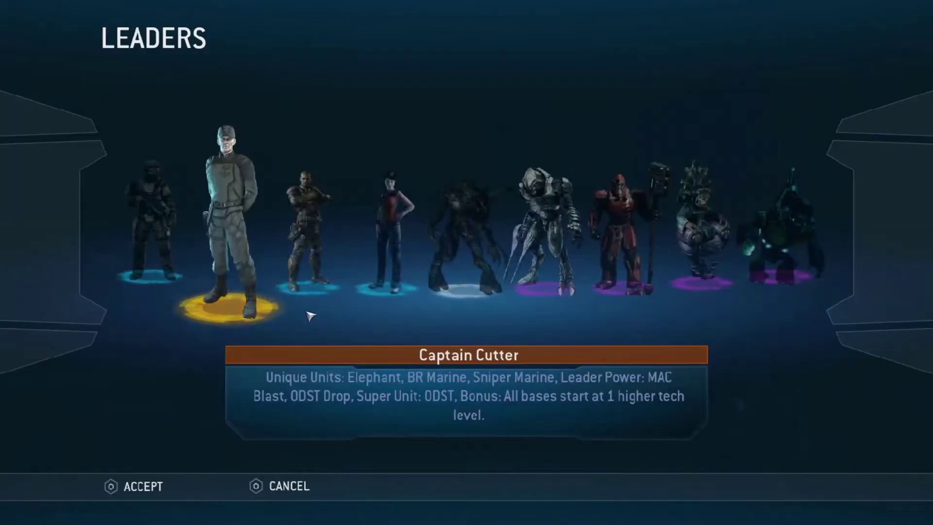
Preview The United Rebel Front, The Grunt Rebellion and another leader, then reselect Captain Cutter
{"action": "left_click", "coordinate": [174, 270]}
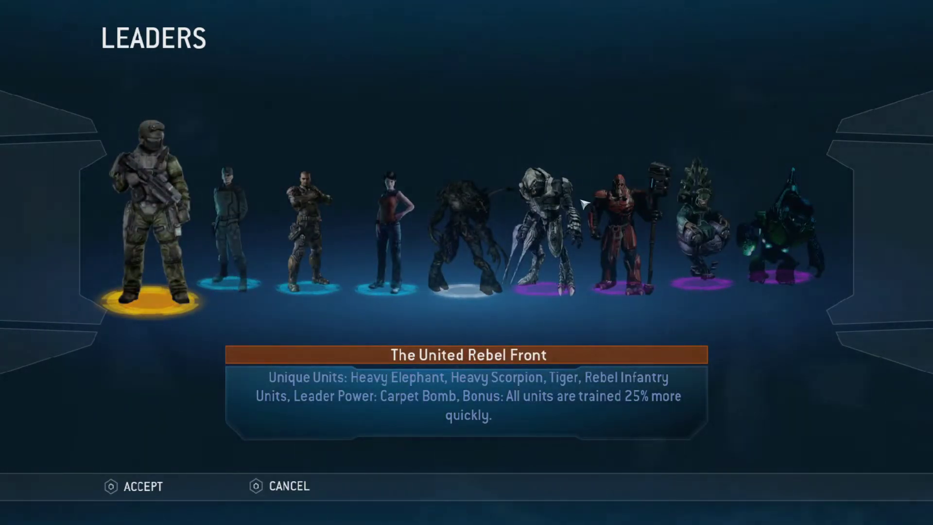
{"action": "left_click", "coordinate": [465, 229]}
{"action": "left_click", "coordinate": [806, 241]}
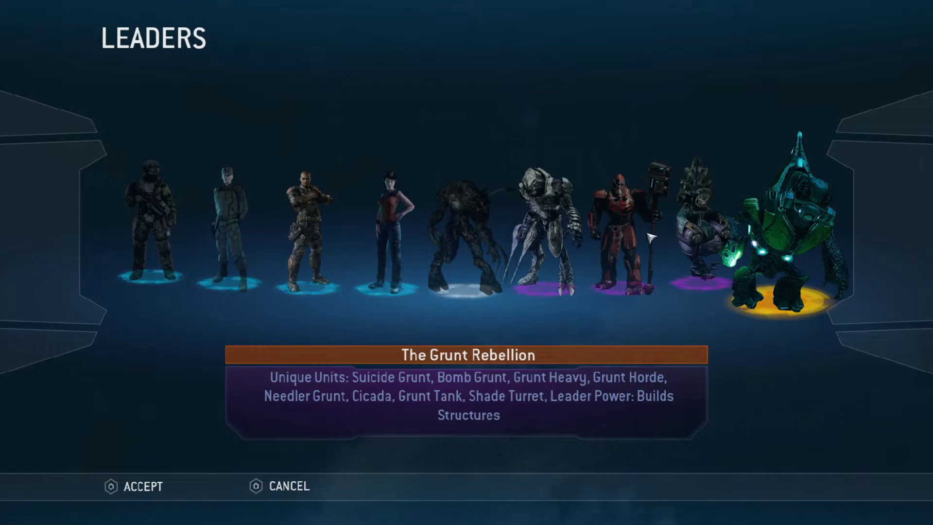
{"action": "left_click", "coordinate": [332, 217]}
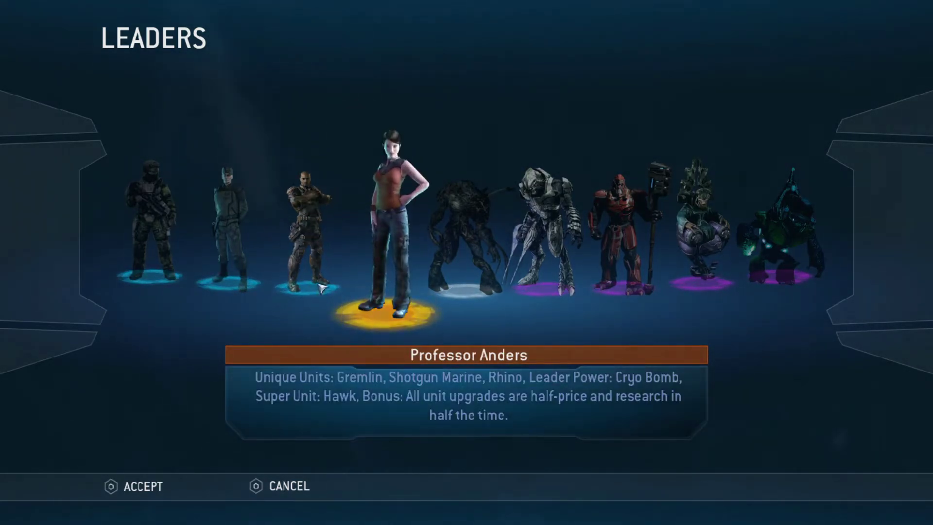
{"action": "left_click", "coordinate": [257, 278]}
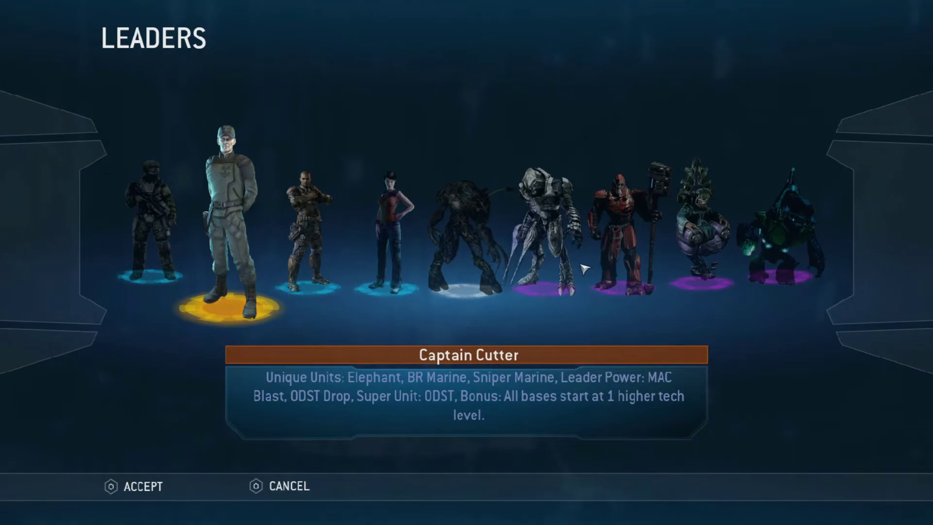
Back out of the leader list and Skirmish lobby, then quit the game and confirm
{"action": "left_click", "coordinate": [272, 486]}
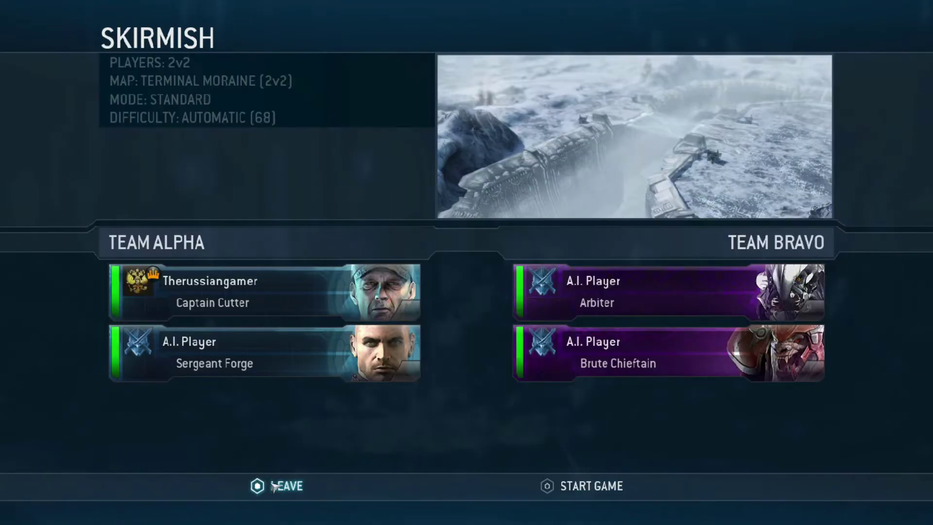
{"action": "left_click", "coordinate": [269, 486]}
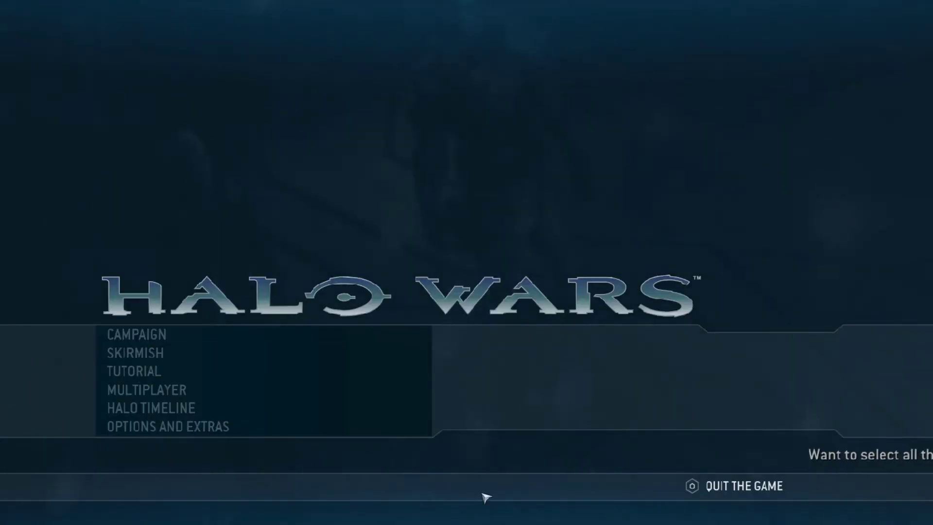
{"action": "left_click", "coordinate": [755, 490]}
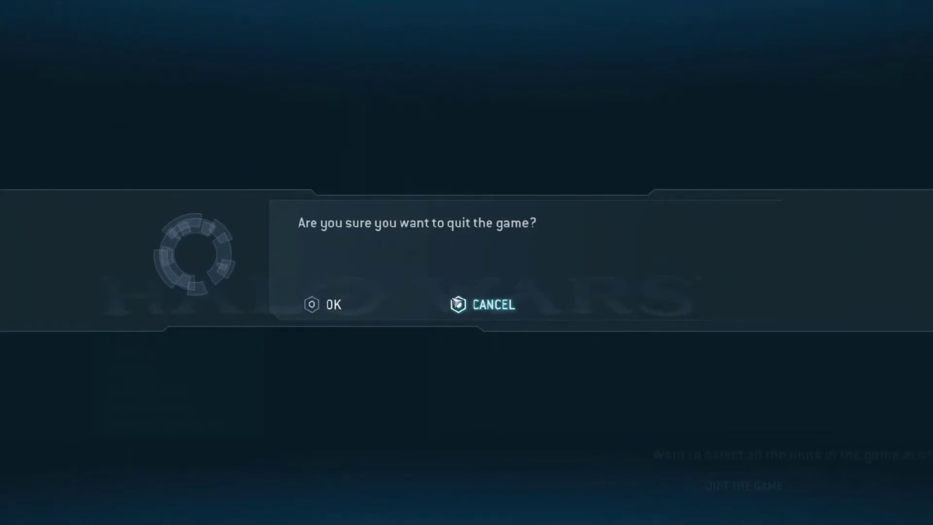
{"action": "left_click", "coordinate": [309, 303]}
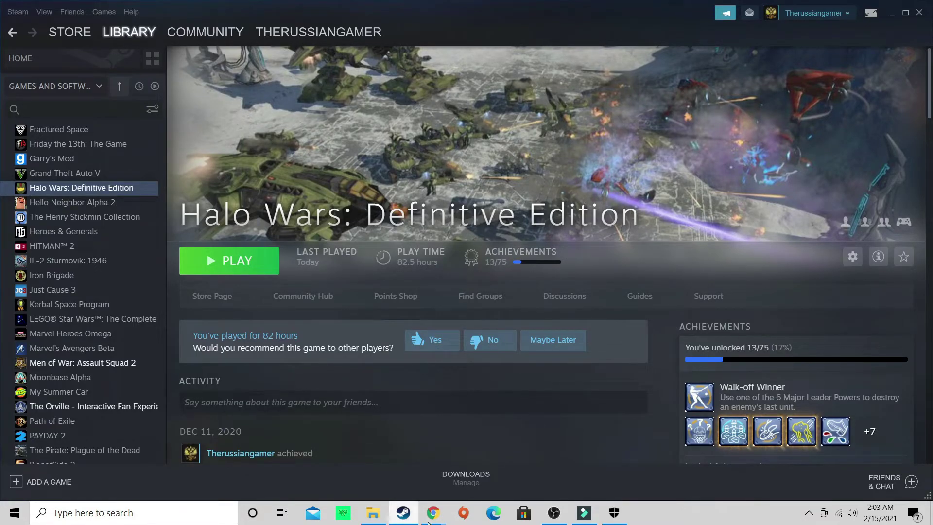
Return to the ModDB page in Chrome and open the More Leaders Mod summary
{"action": "mouse_move", "coordinate": [433, 514]}
{"action": "left_click", "coordinate": [491, 478]}
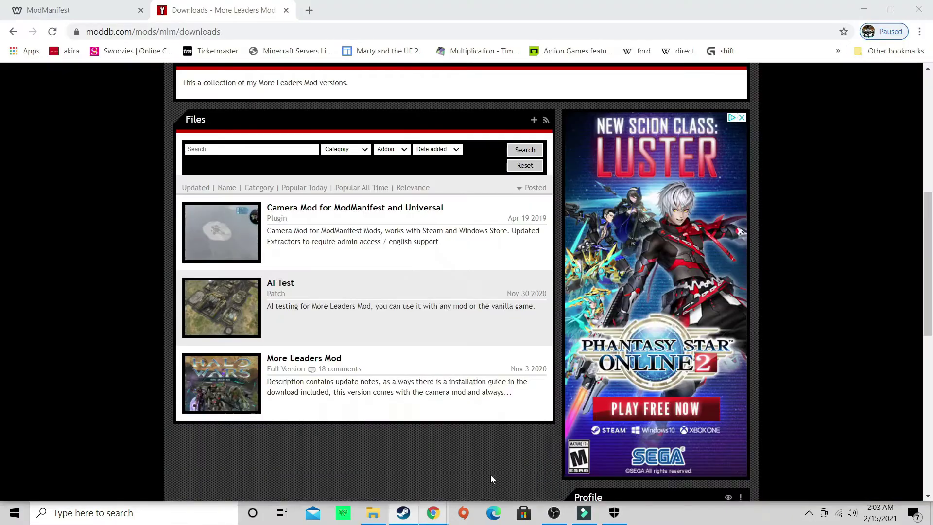
{"action": "scroll", "coordinate": [287, 150], "scroll_direction": "up", "scroll_amount": 1}
{"action": "scroll", "coordinate": [287, 149], "scroll_direction": "up", "scroll_amount": 3}
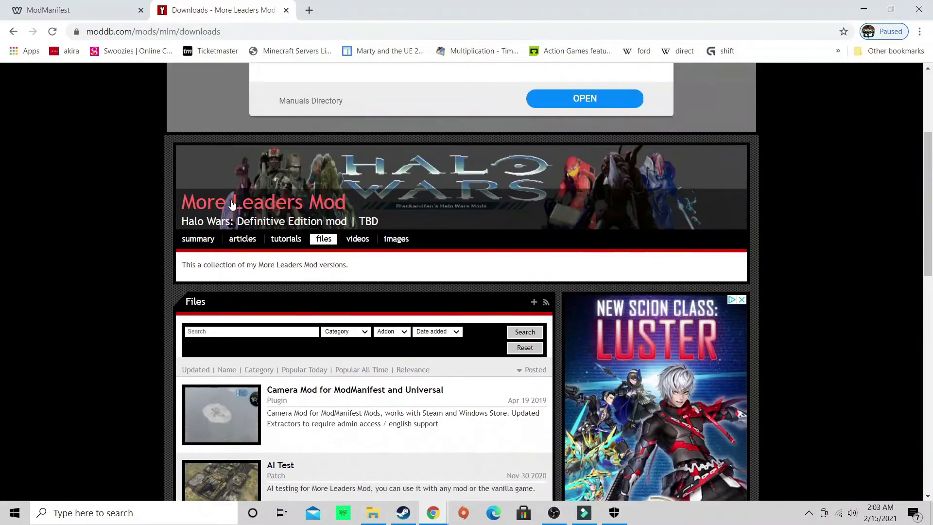
{"action": "left_click", "coordinate": [212, 241]}
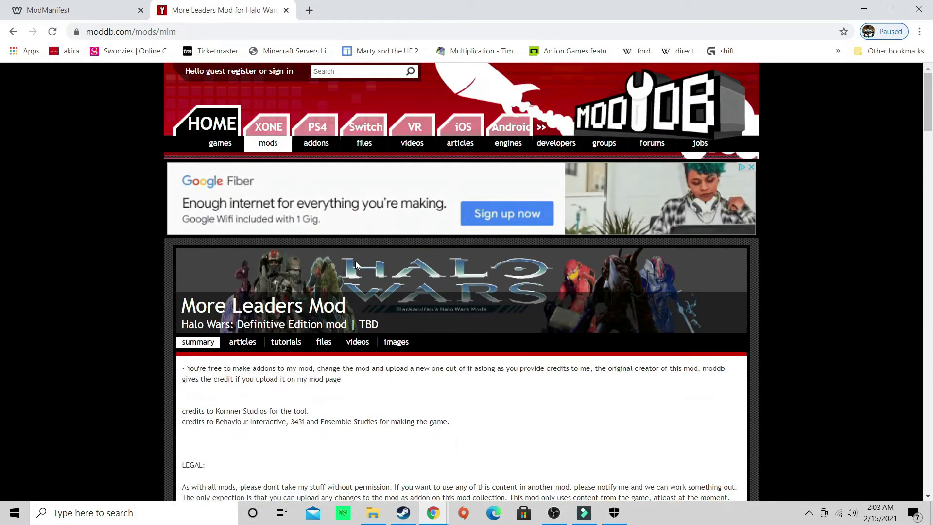
Find the QnA article and follow its Installation Guide link for Steam and Windows Store
{"action": "scroll", "coordinate": [354, 263], "scroll_direction": "down", "scroll_amount": 9}
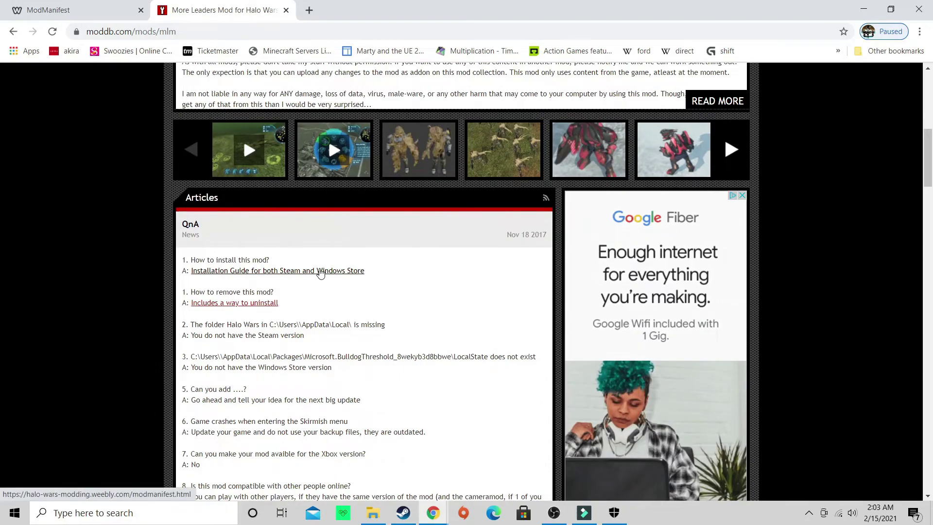
{"action": "scroll", "coordinate": [321, 274], "scroll_direction": "down", "scroll_amount": 2}
{"action": "scroll", "coordinate": [320, 273], "scroll_direction": "down", "scroll_amount": 2}
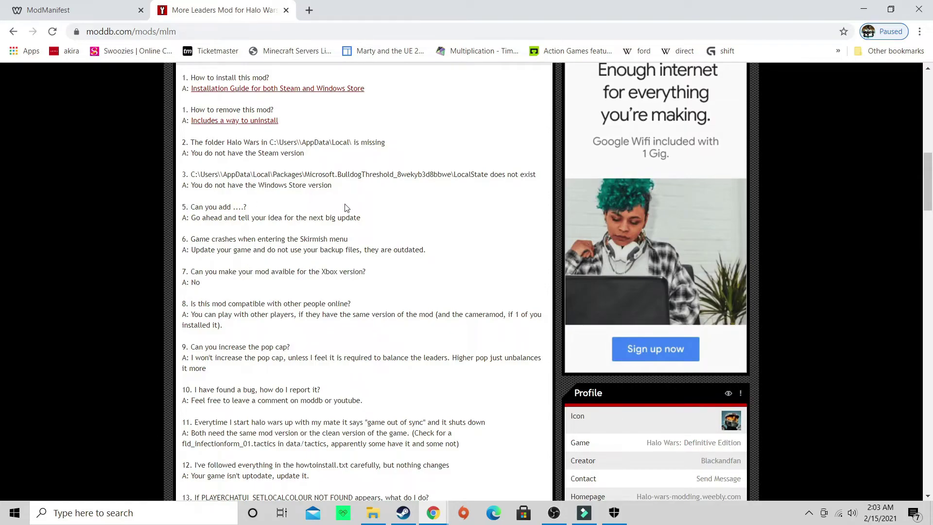
{"action": "scroll", "coordinate": [346, 208], "scroll_direction": "up", "scroll_amount": 2}
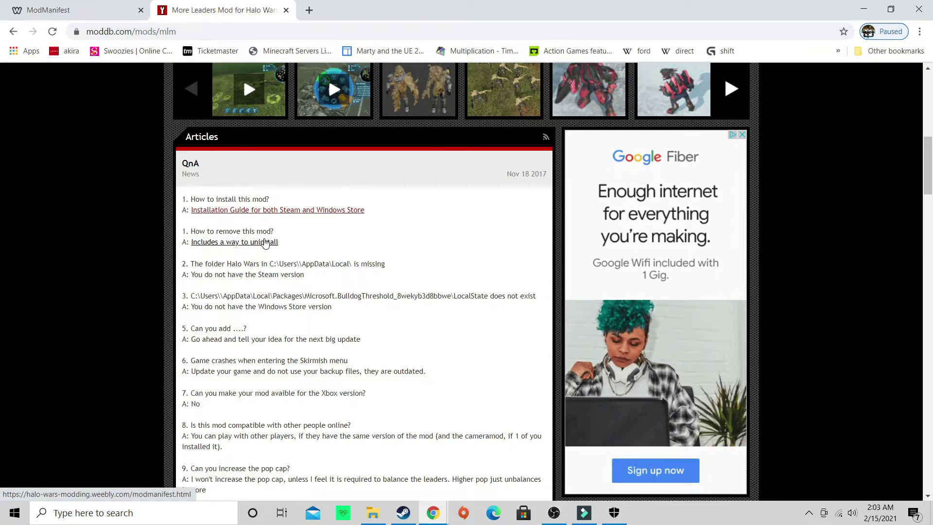
{"action": "left_click", "coordinate": [357, 217]}
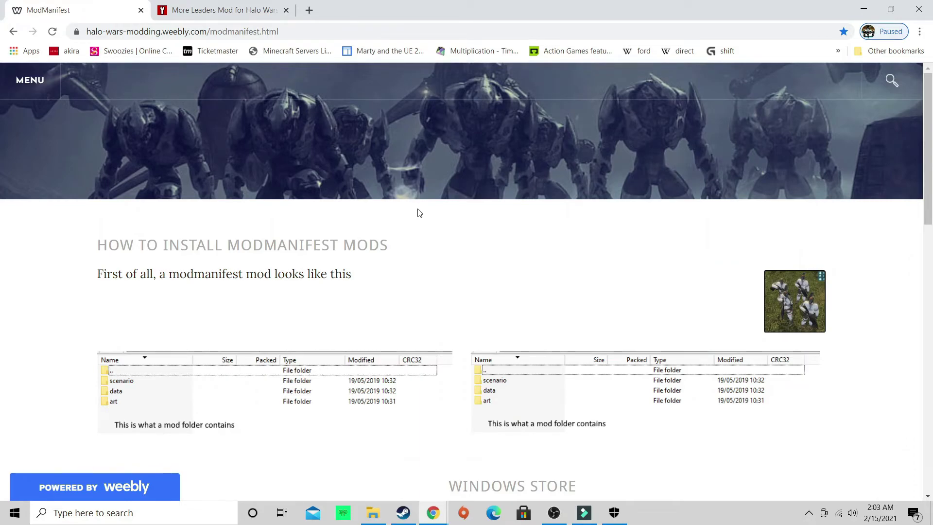
{"action": "scroll", "coordinate": [418, 214], "scroll_direction": "down", "scroll_amount": 5}
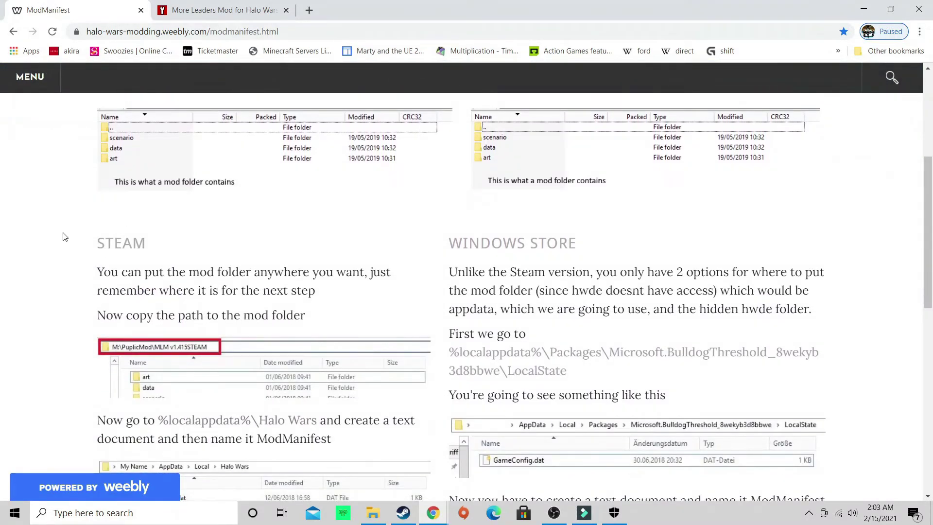
{"action": "left_click_drag", "start_coordinate": [63, 237], "coordinate": [351, 327]}
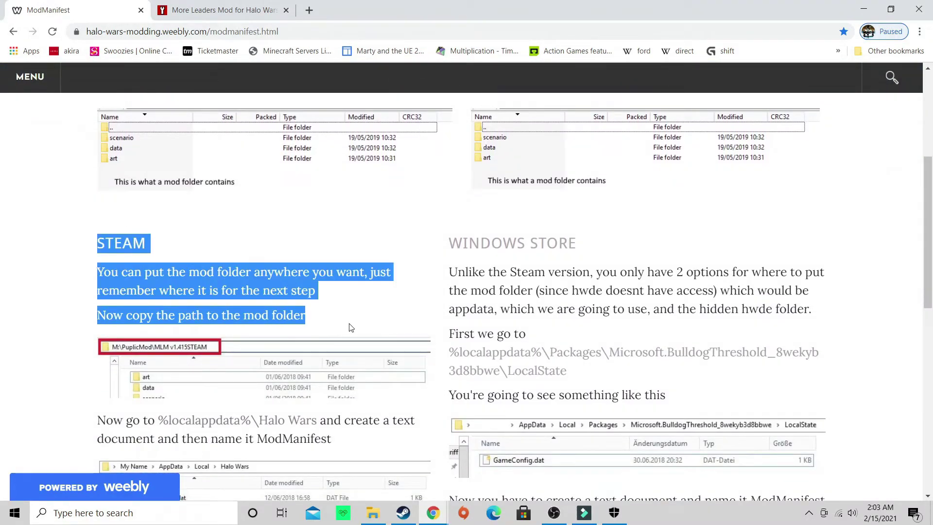
{"action": "left_click", "coordinate": [510, 262]}
{"action": "scroll", "coordinate": [515, 301], "scroll_direction": "down", "scroll_amount": 5}
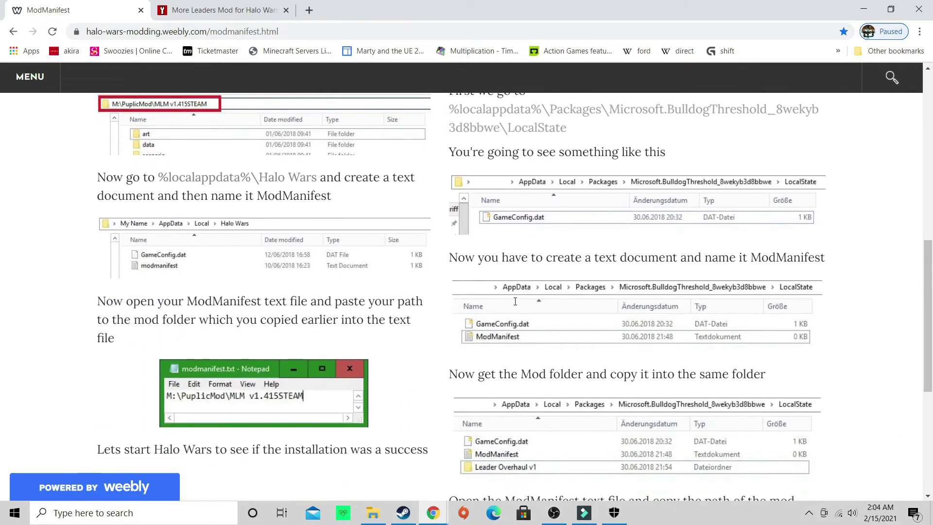
{"action": "scroll", "coordinate": [515, 305], "scroll_direction": "down", "scroll_amount": 6}
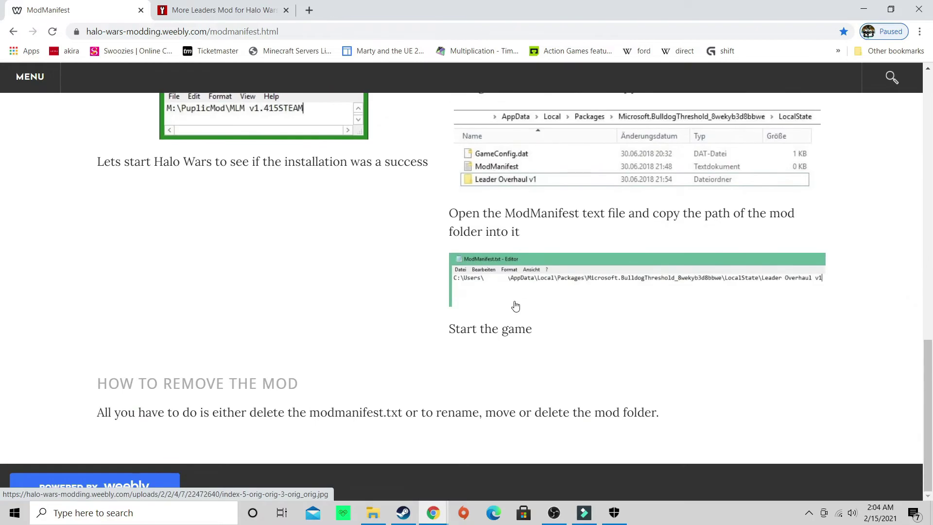
{"action": "scroll", "coordinate": [516, 307], "scroll_direction": "up", "scroll_amount": 6}
{"action": "scroll", "coordinate": [517, 309], "scroll_direction": "up", "scroll_amount": 6}
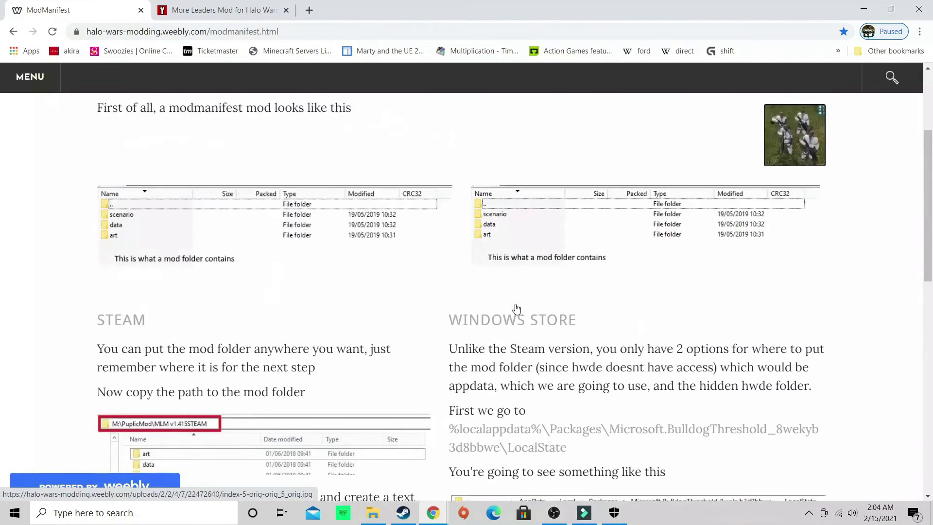
{"action": "scroll", "coordinate": [454, 236], "scroll_direction": "up", "scroll_amount": 3}
{"action": "scroll", "coordinate": [474, 214], "scroll_direction": "down", "scroll_amount": 5}
{"action": "scroll", "coordinate": [476, 337], "scroll_direction": "down", "scroll_amount": 1}
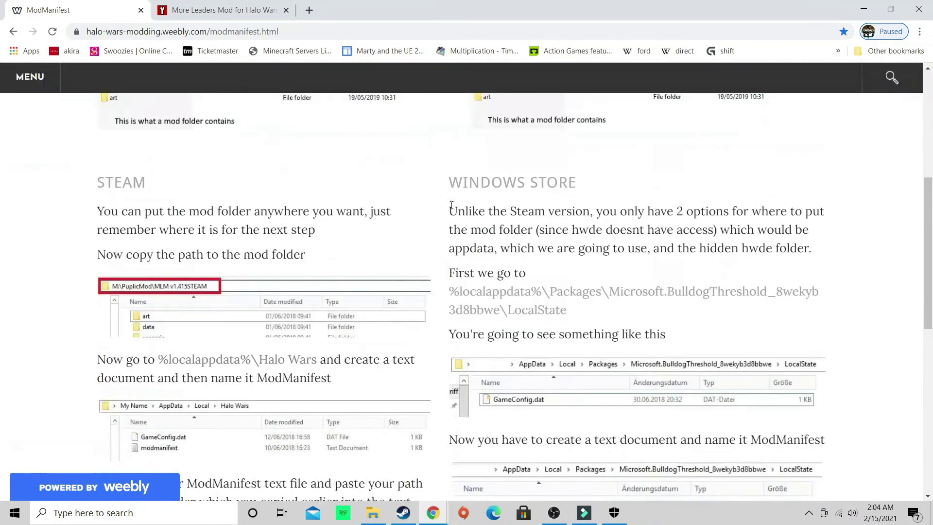
{"action": "left_click_drag", "start_coordinate": [96, 183], "coordinate": [706, 492]}
{"action": "left_click", "coordinate": [625, 339]}
{"action": "scroll", "coordinate": [633, 361], "scroll_direction": "up", "scroll_amount": 10}
{"action": "scroll", "coordinate": [633, 361], "scroll_direction": "up", "scroll_amount": 4}
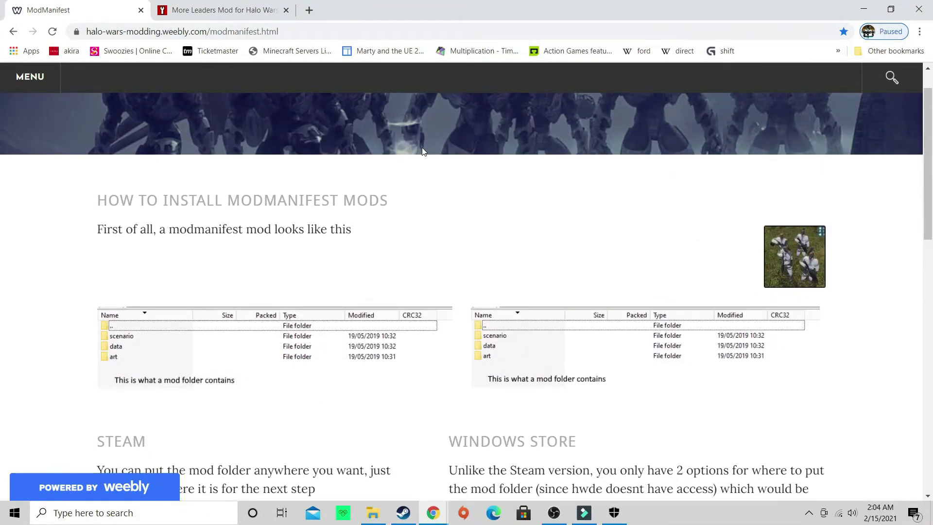
{"action": "scroll", "coordinate": [485, 272], "scroll_direction": "down", "scroll_amount": 1}
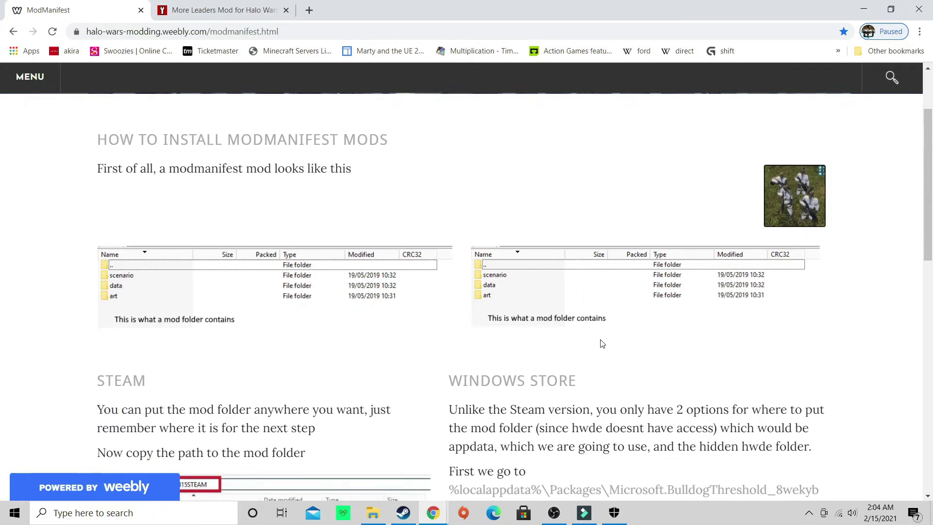